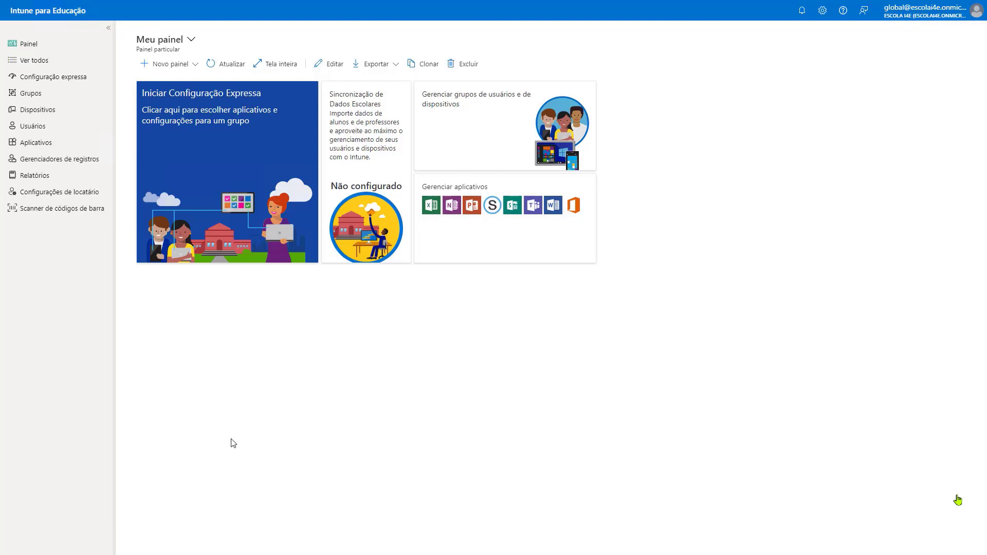
From the tenant settings' iOS device management overview, start configuring the MDM Push Certificate and download the Intune certificate signing request
click(77, 192)
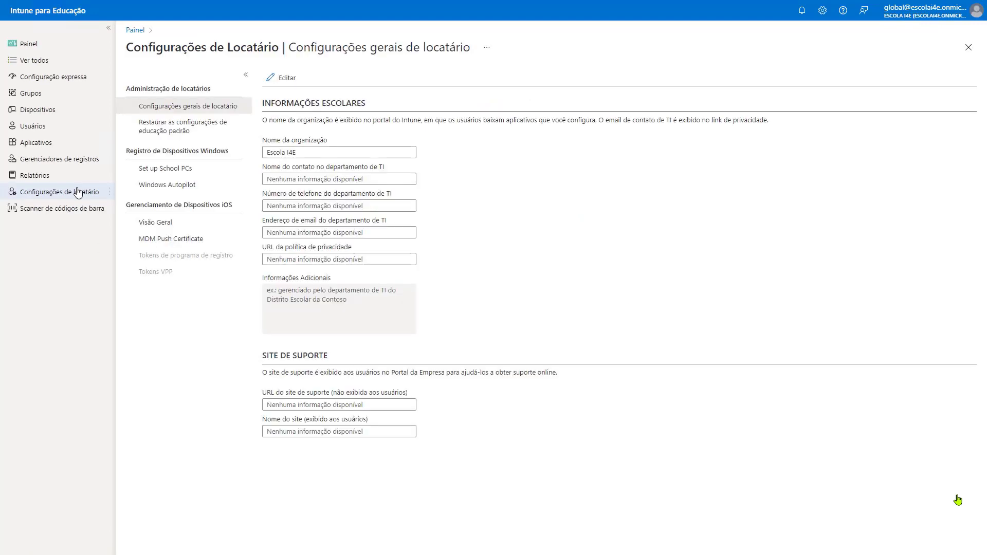
click(178, 230)
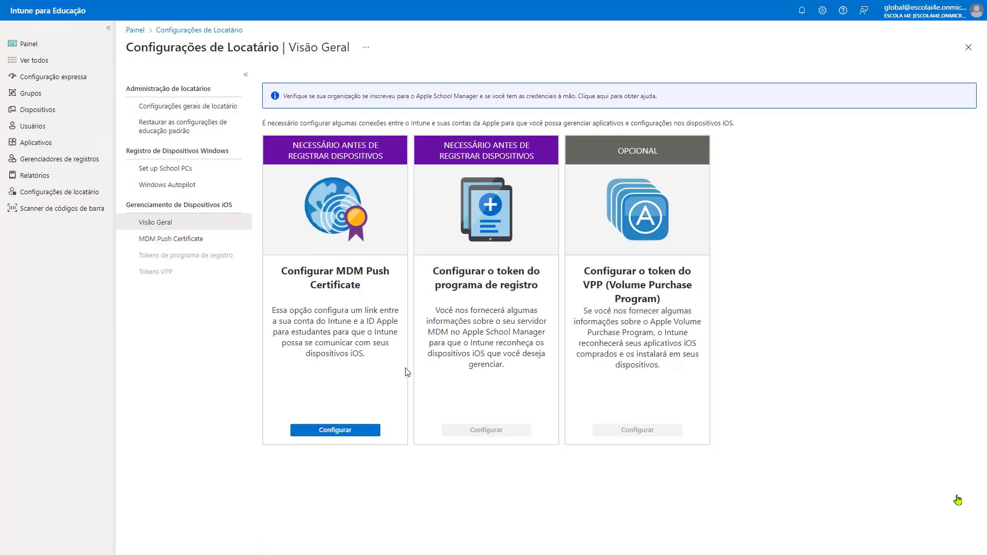
click(344, 432)
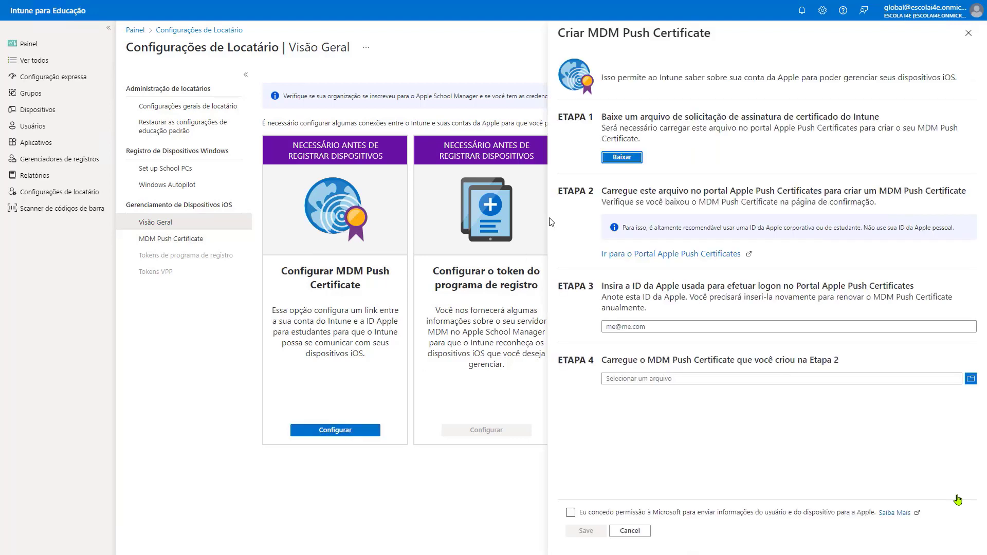
click(621, 160)
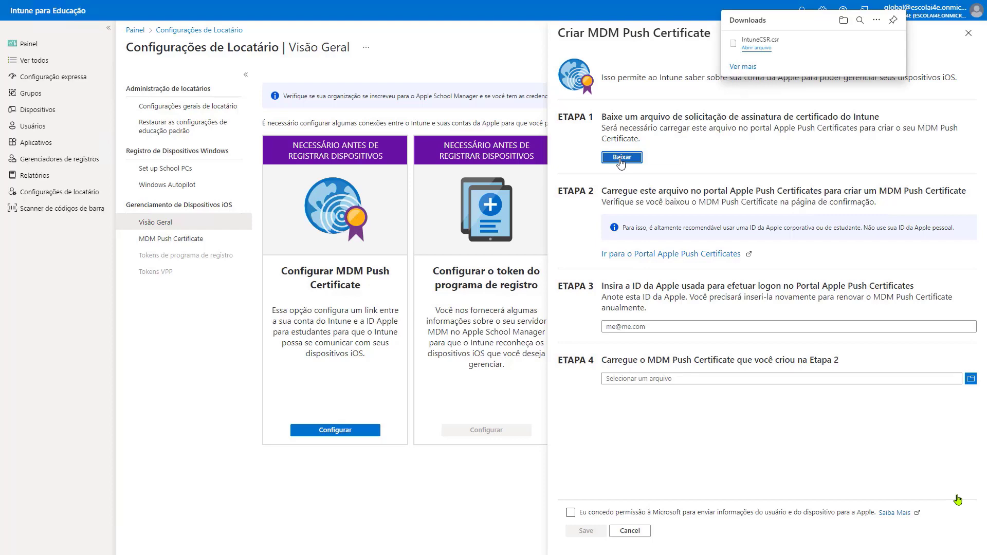
Switch to the Apple Push Certificates Portal, start creating a certificate and accept the terms of use
click(655, 255)
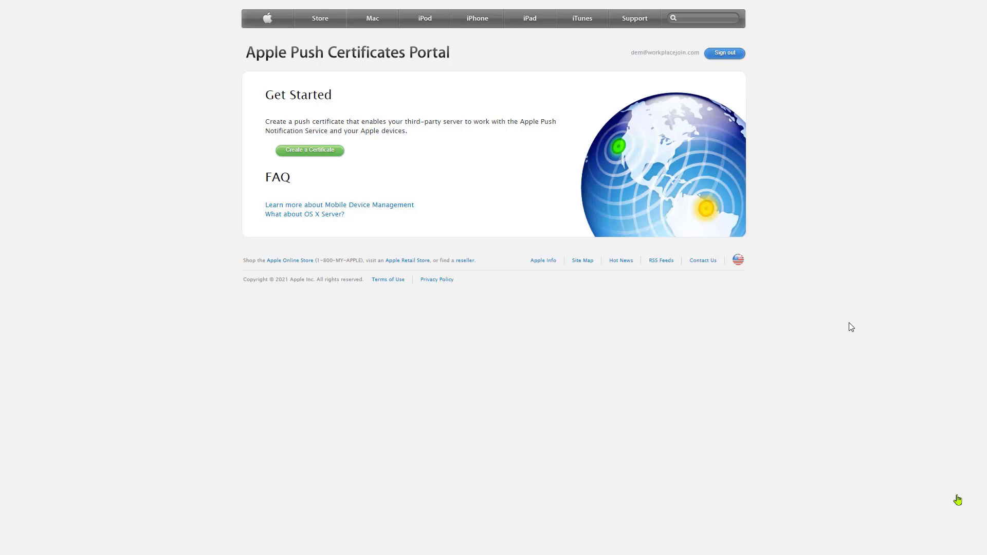
click(313, 156)
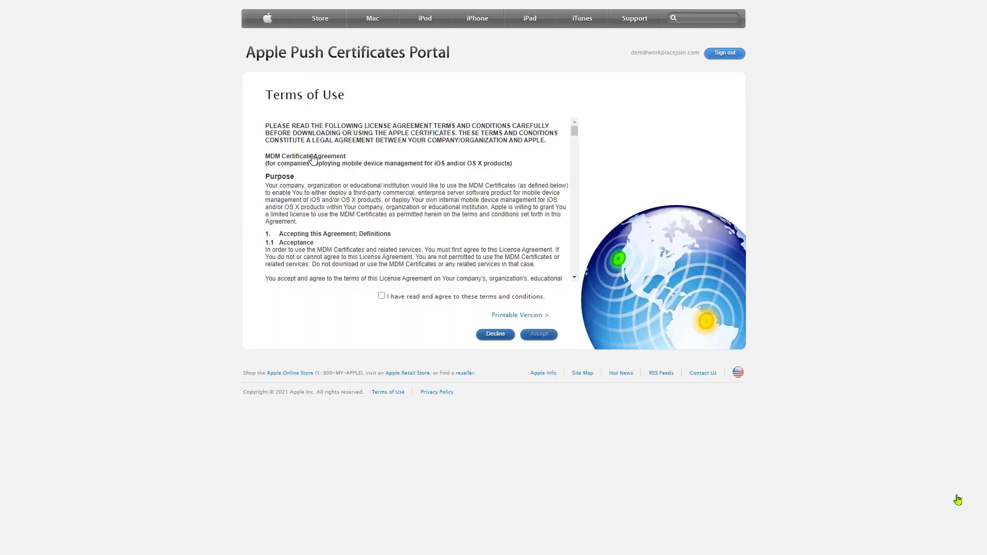
click(382, 297)
click(539, 335)
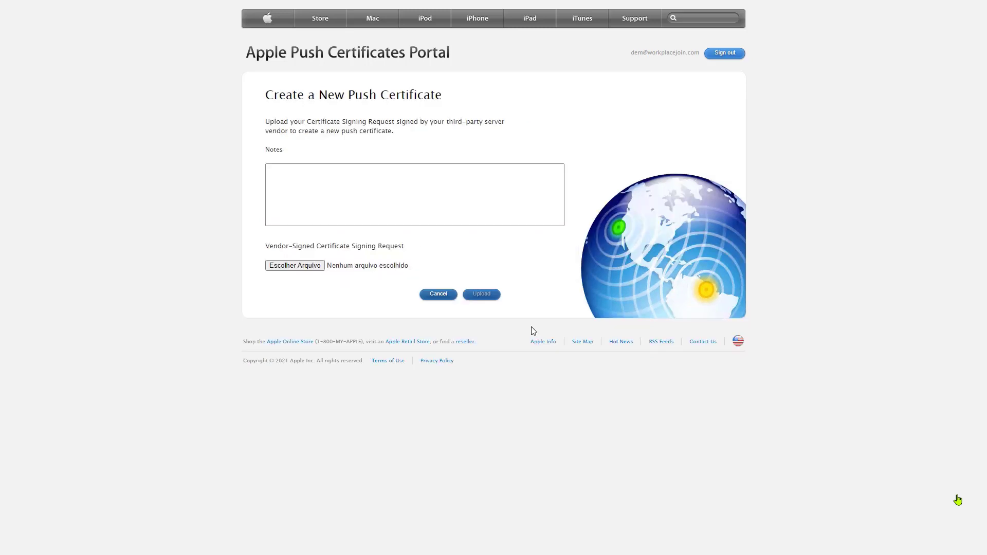
Upload the IntuneCSR file as the vendor-signed certificate signing request and download the new push certificate
click(308, 265)
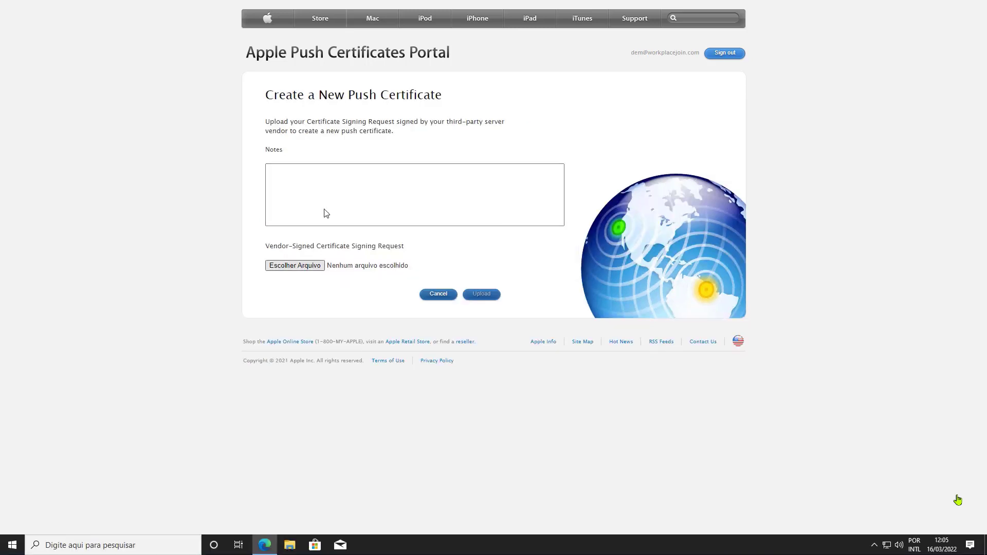
click(118, 91)
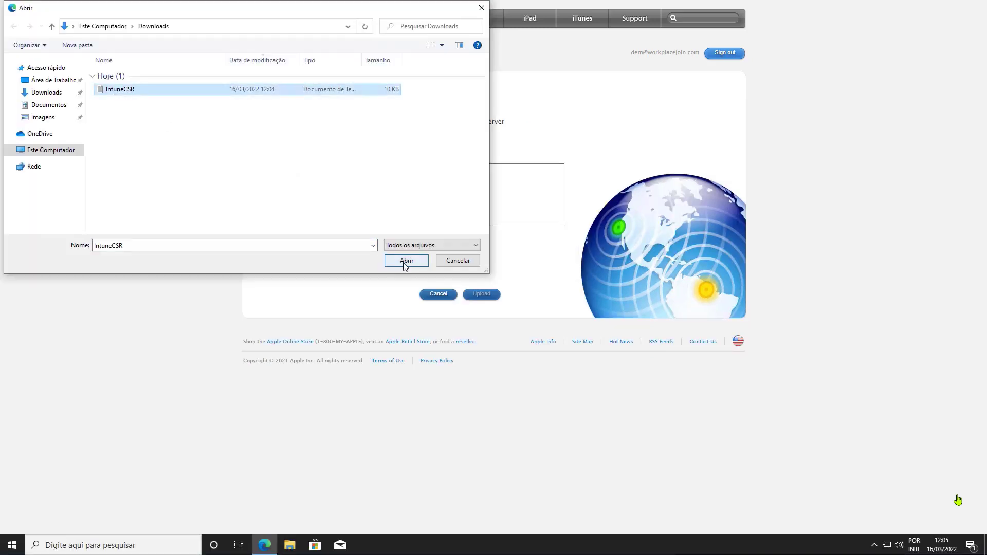
click(406, 261)
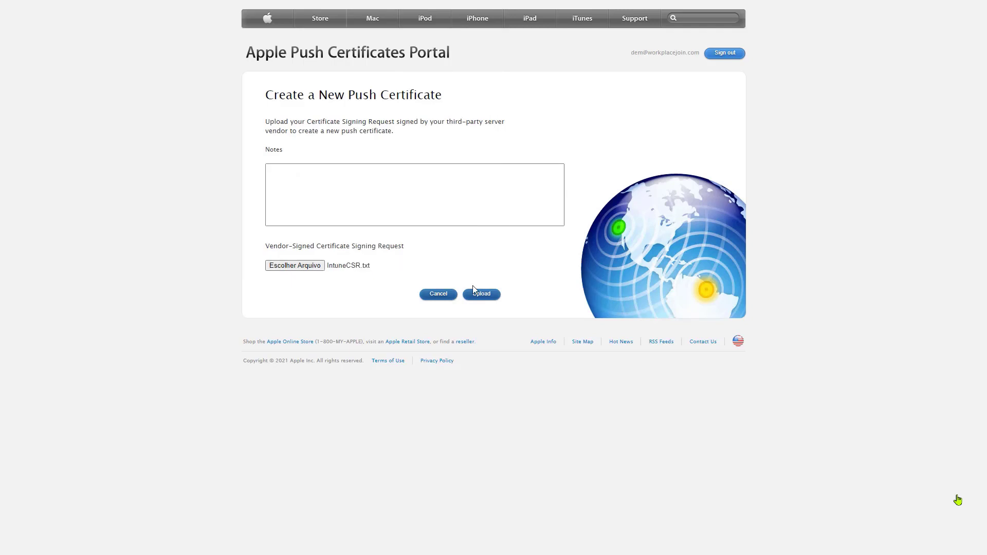
click(488, 302)
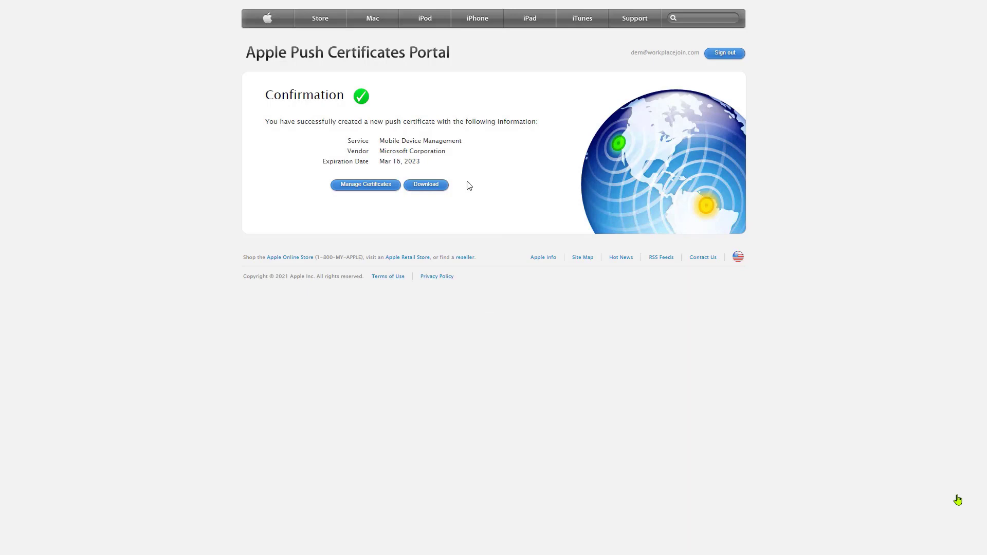
click(432, 190)
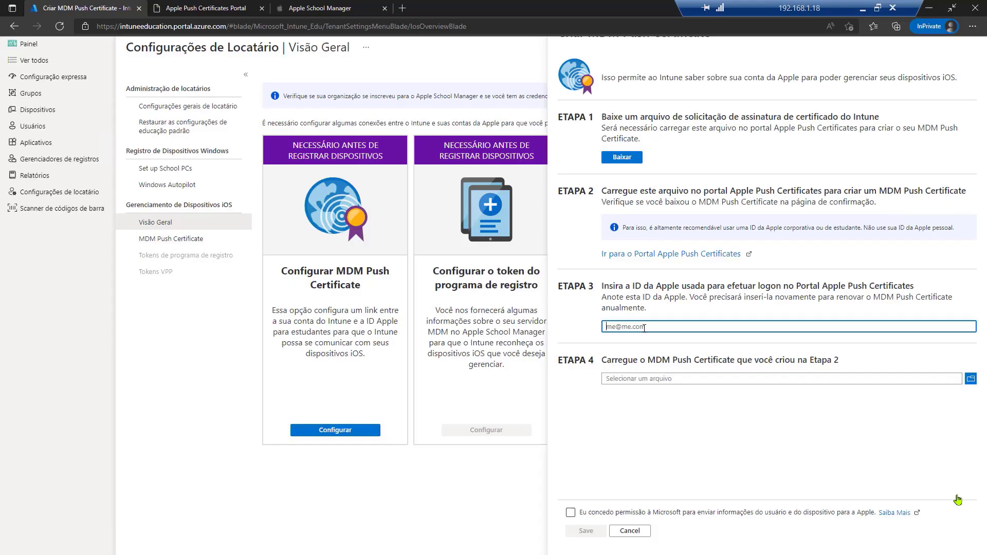
Back in the Intune MDM Push Certificate form, enter the Apple ID and upload MDM_ Microsoft Corporation_Certificate.pem
text(dem)
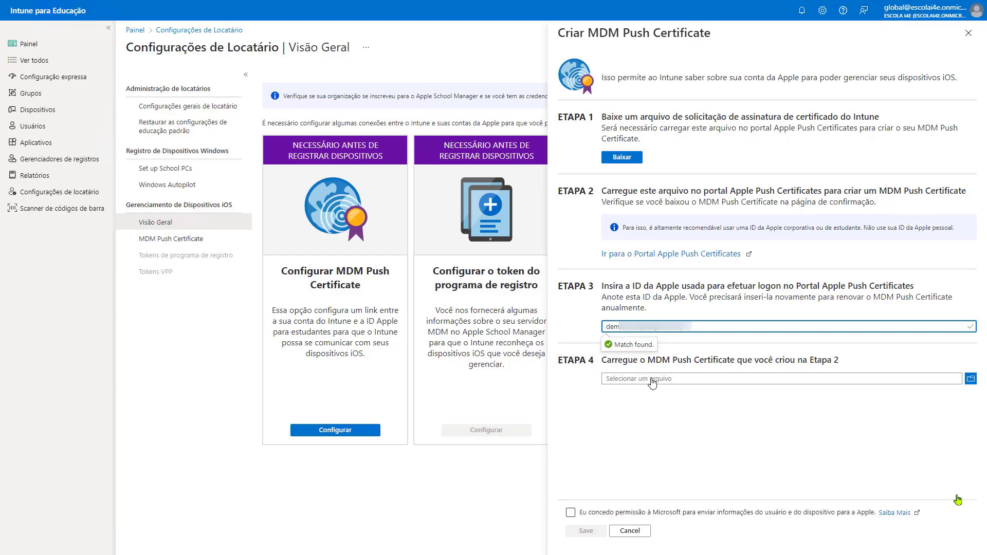
click(651, 383)
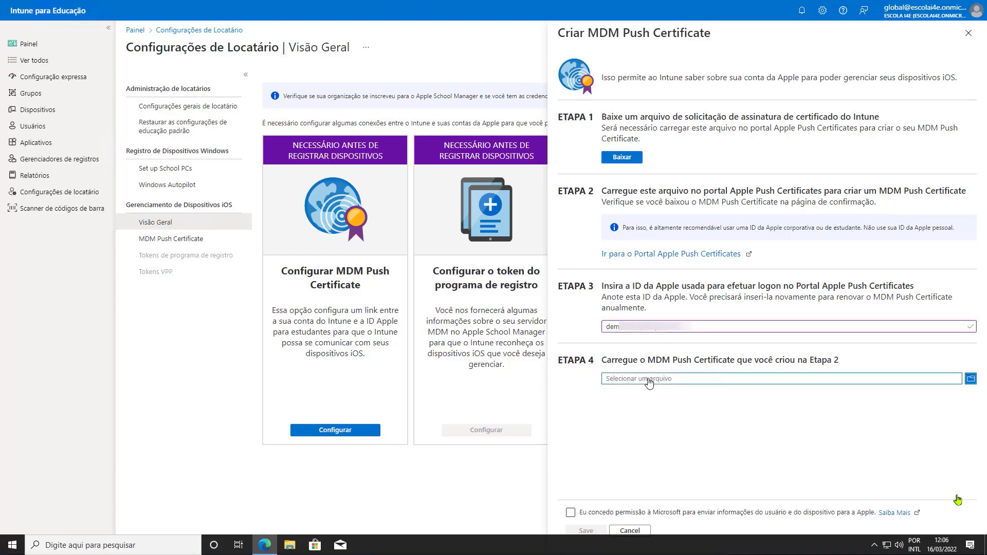
click(159, 93)
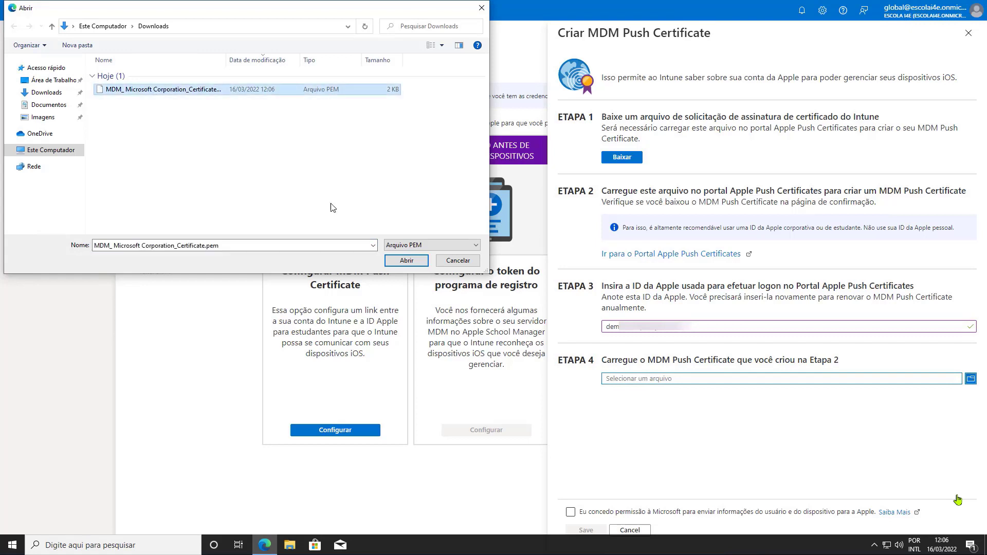
click(403, 262)
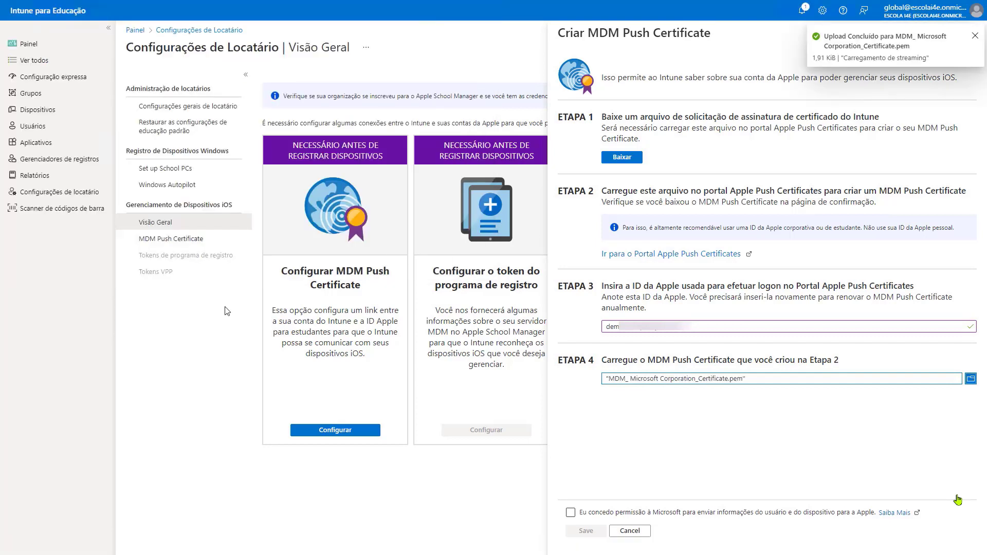
Grant Microsoft permission to send user and device information to Apple and save the MDM Push Certificate
click(579, 514)
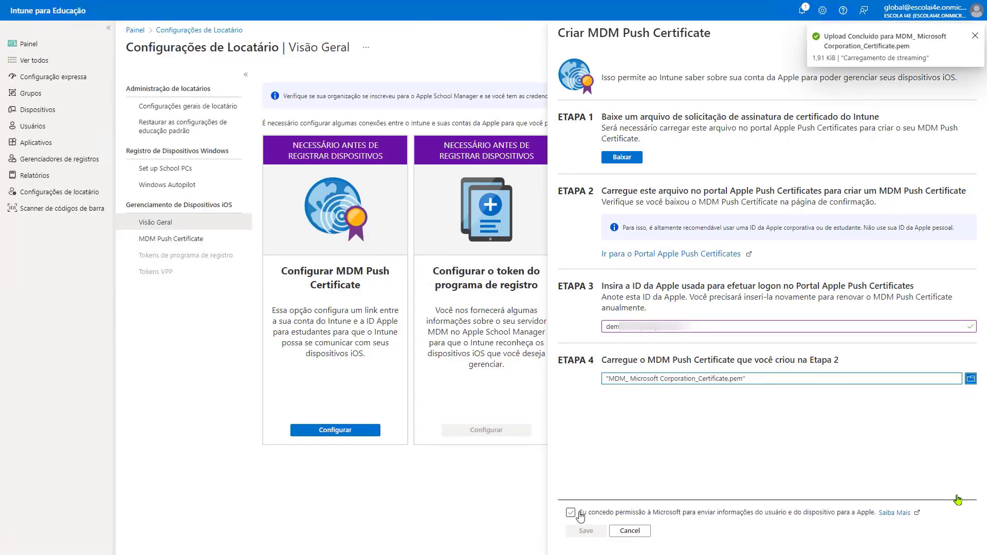
click(580, 515)
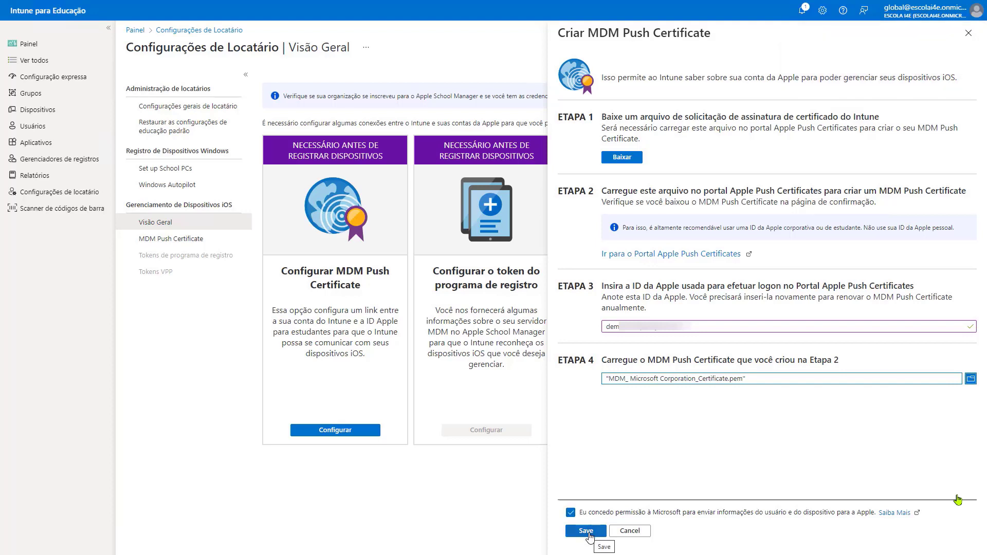
click(589, 535)
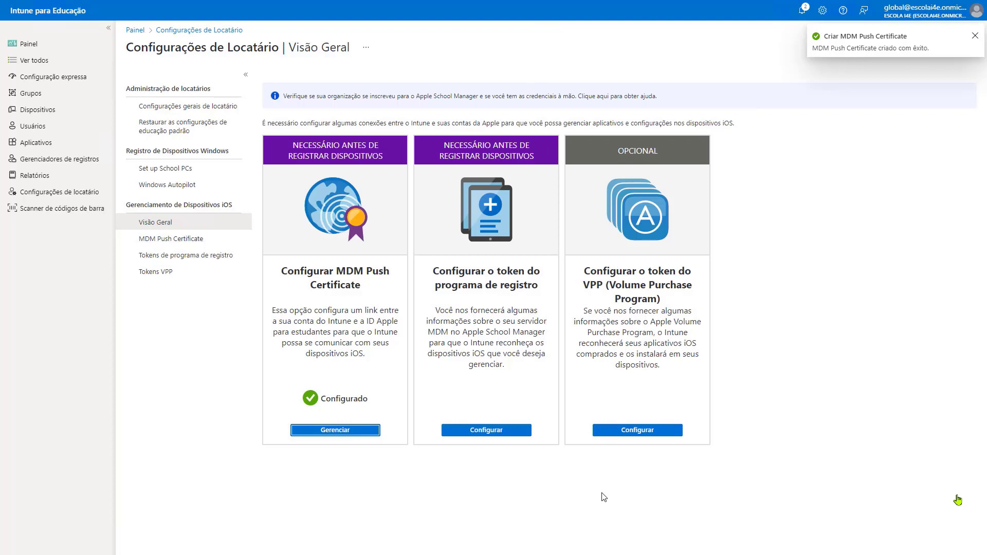
Configure an enrollment program token with the "Qualquer pessoa pode desbloquear esses dispositivos" option and download the Intune public key
click(490, 434)
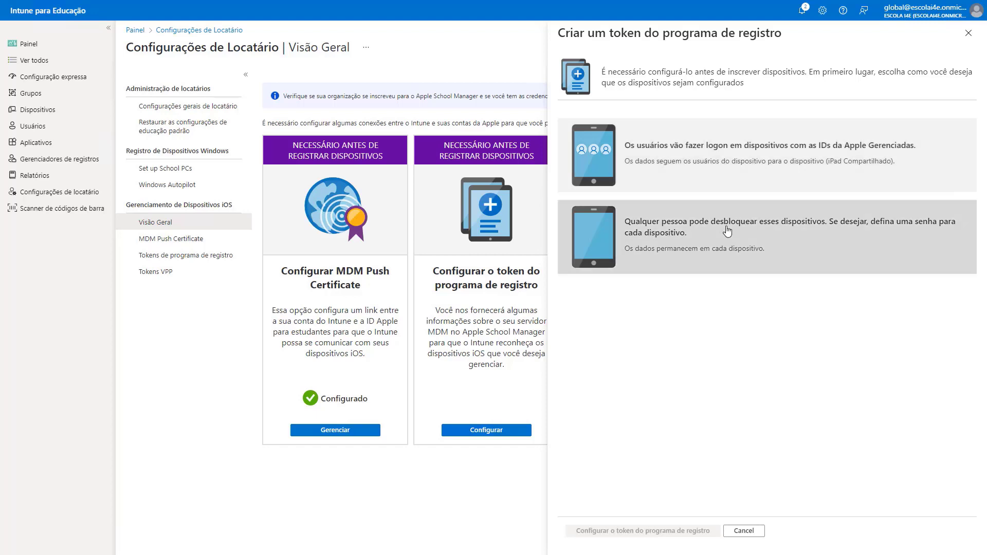
click(727, 232)
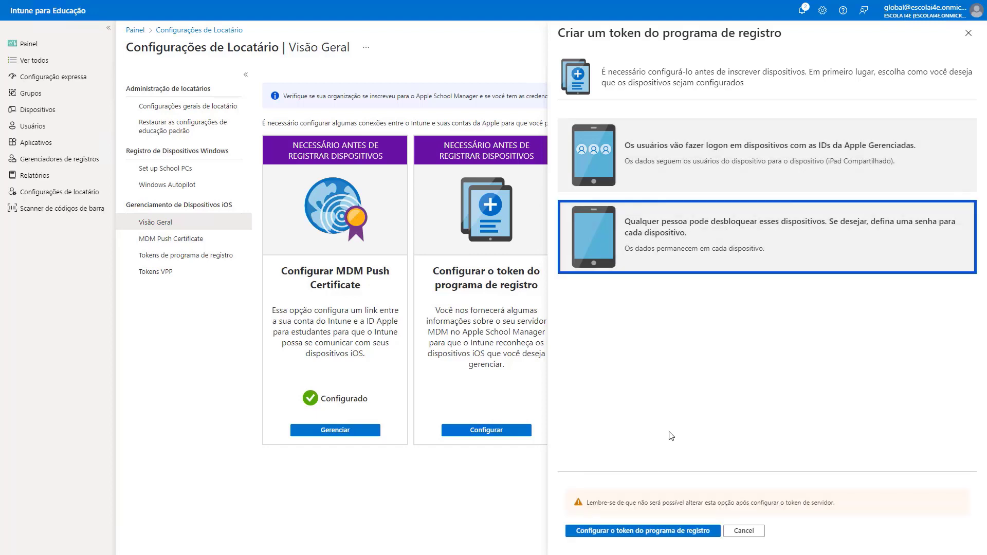
click(615, 530)
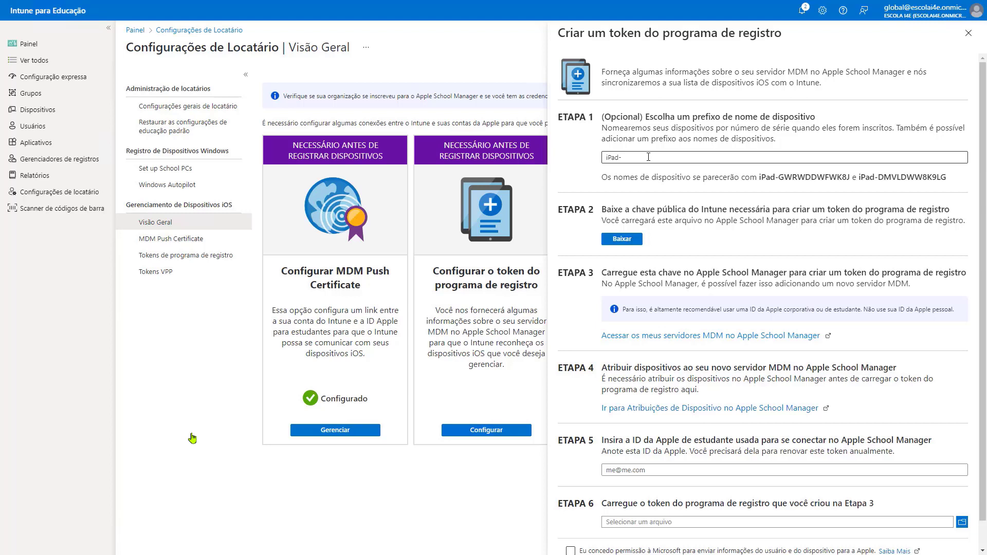
click(622, 239)
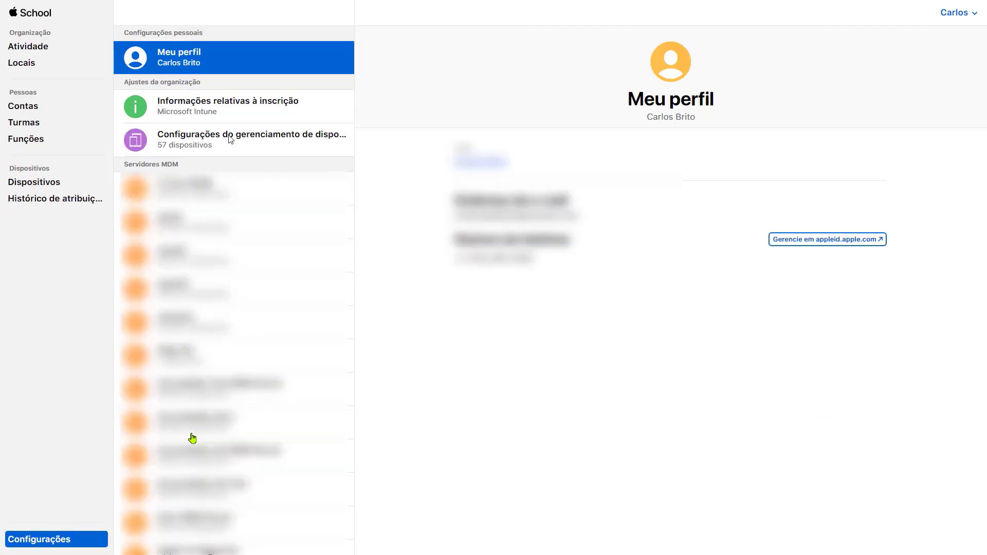
click(223, 144)
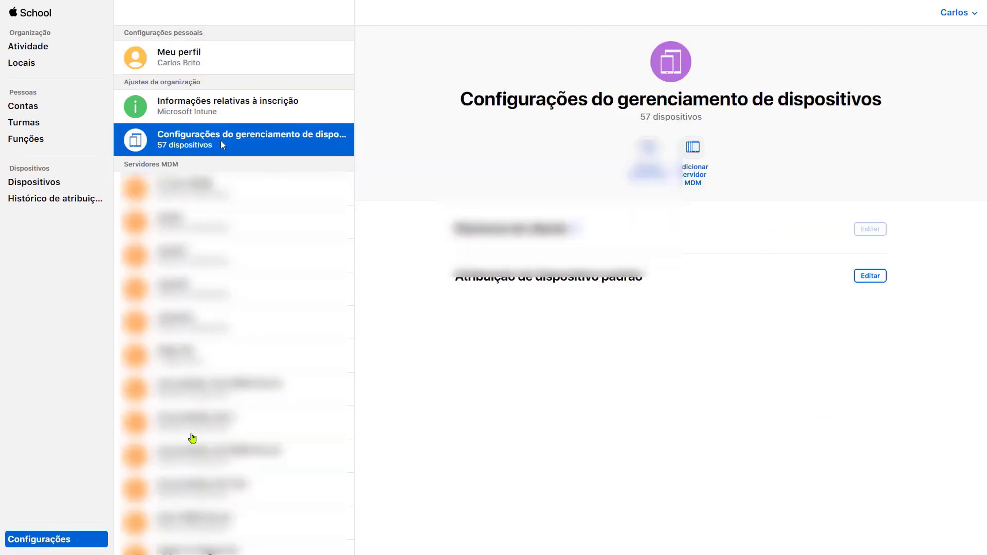
click(698, 149)
click(554, 188)
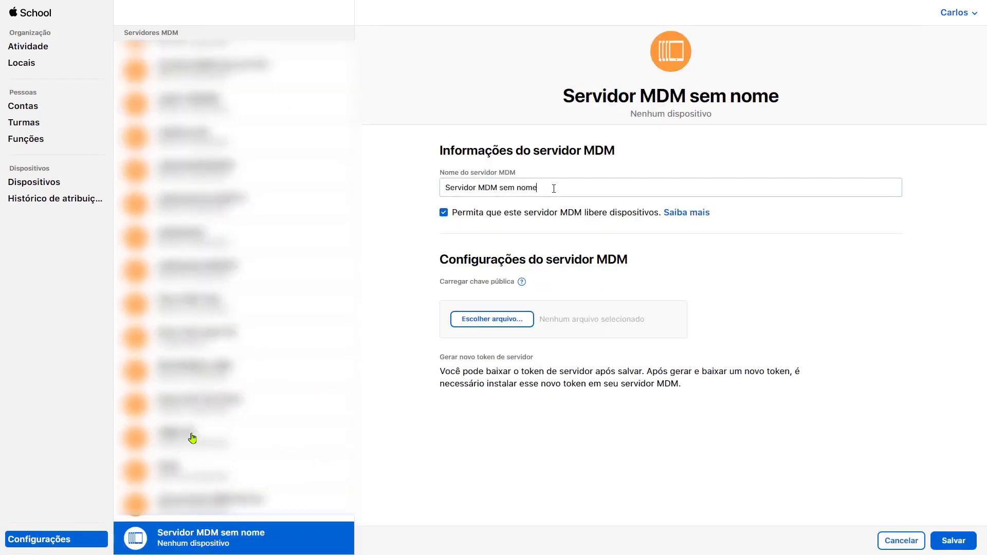
triple_click(554, 189)
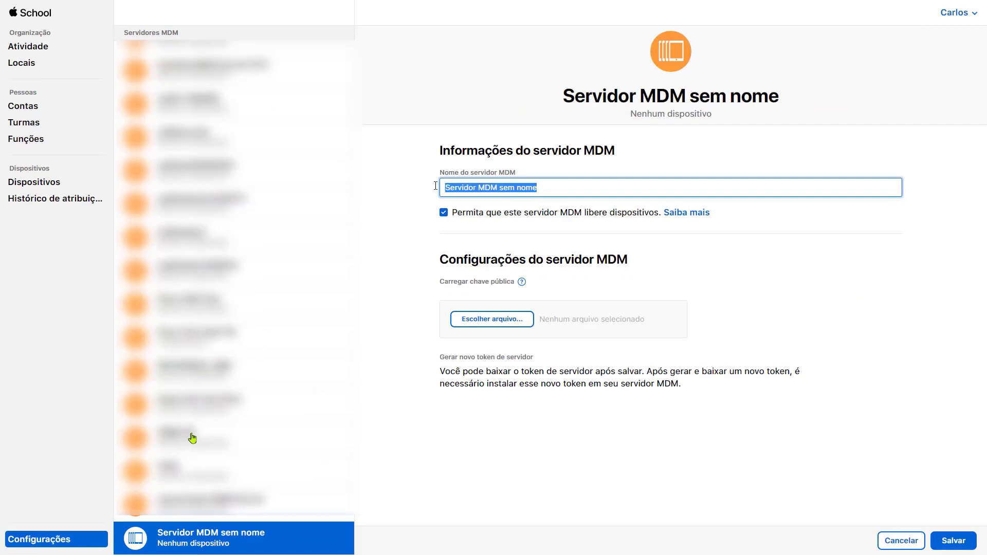
text(Escola I4E MDM)
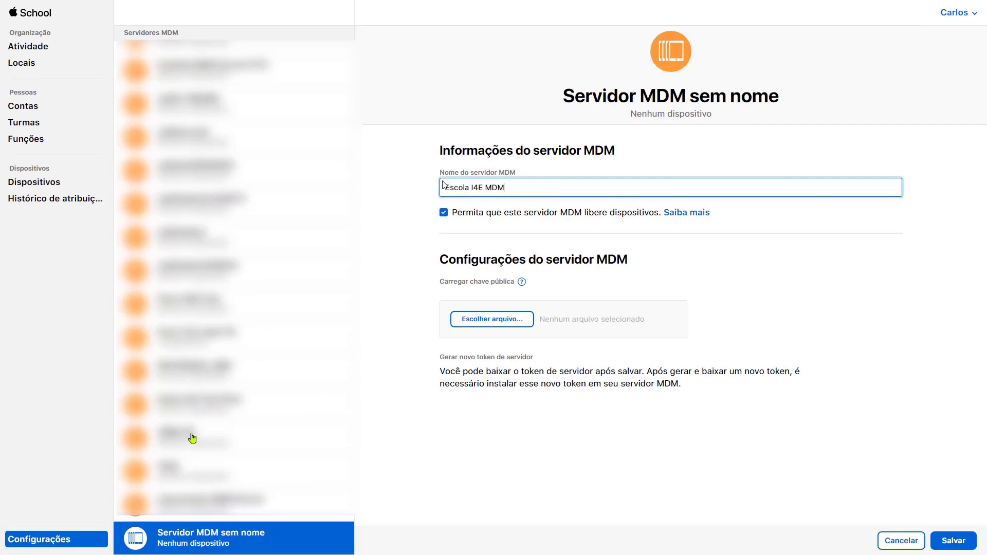
Choose IntunePublicKey.pem as the public key for the new MDM server
click(496, 321)
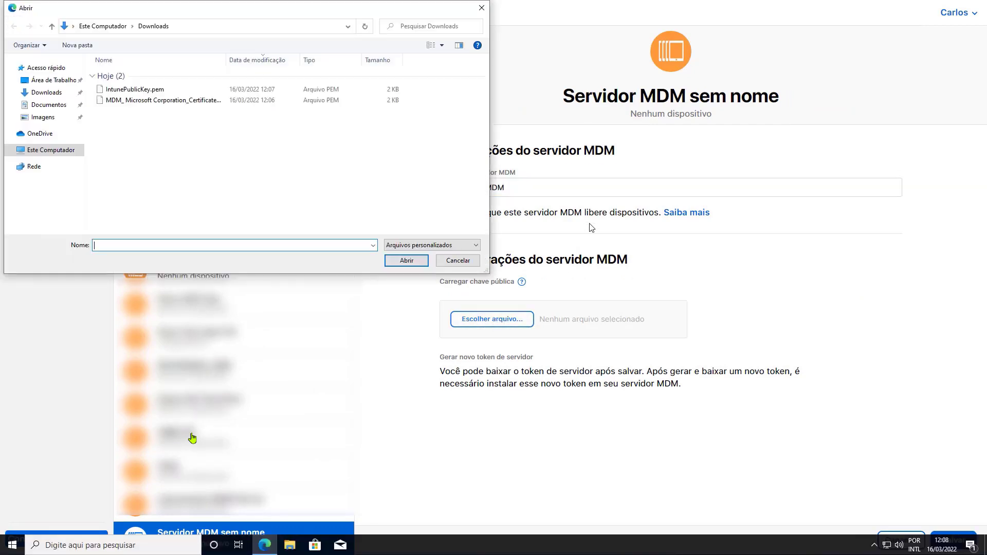
click(152, 90)
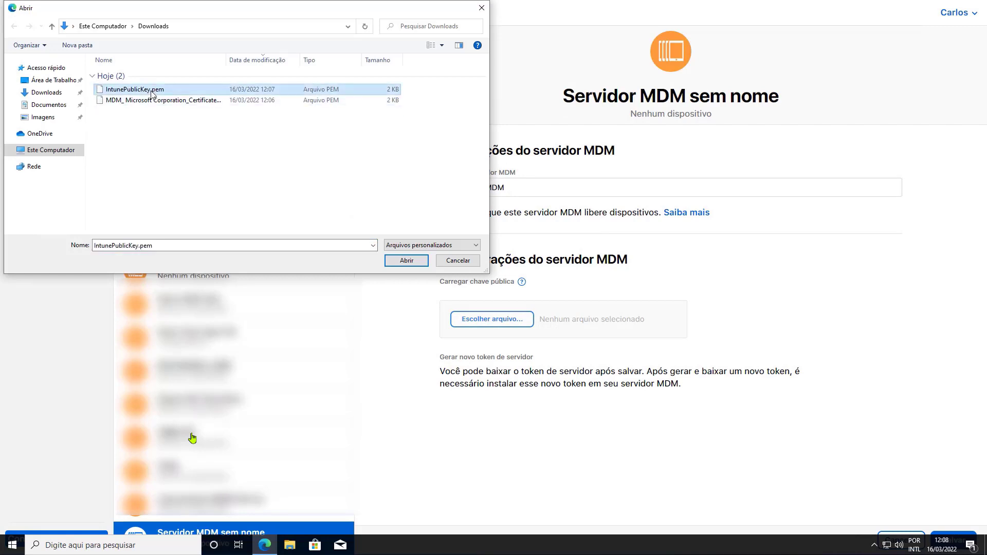
click(407, 263)
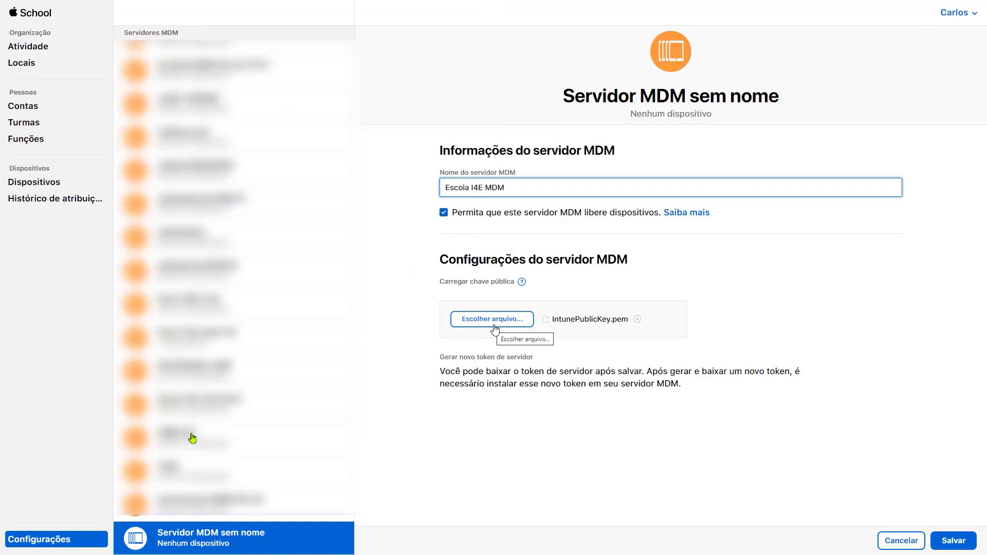
Save the Escola I4E MDM server and download its server token
click(953, 539)
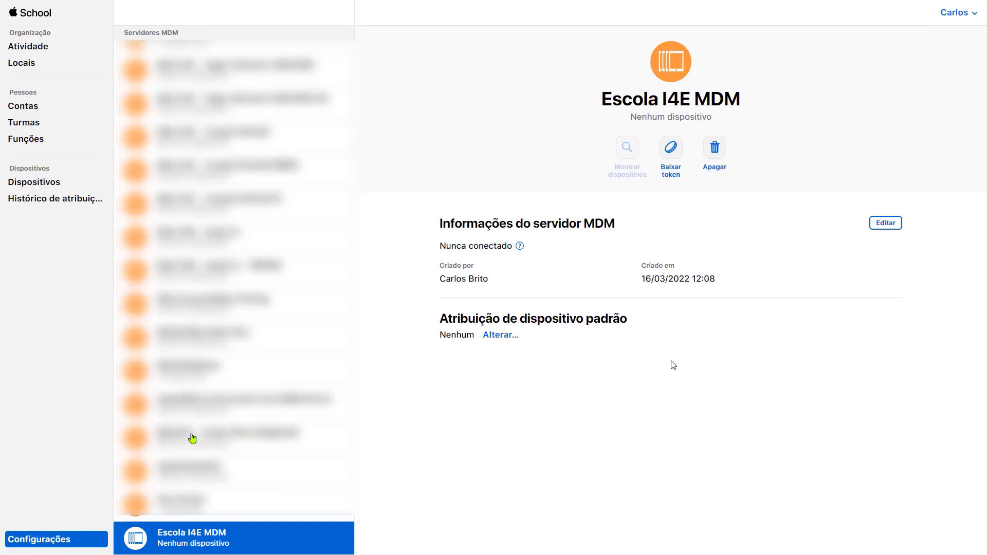
click(671, 148)
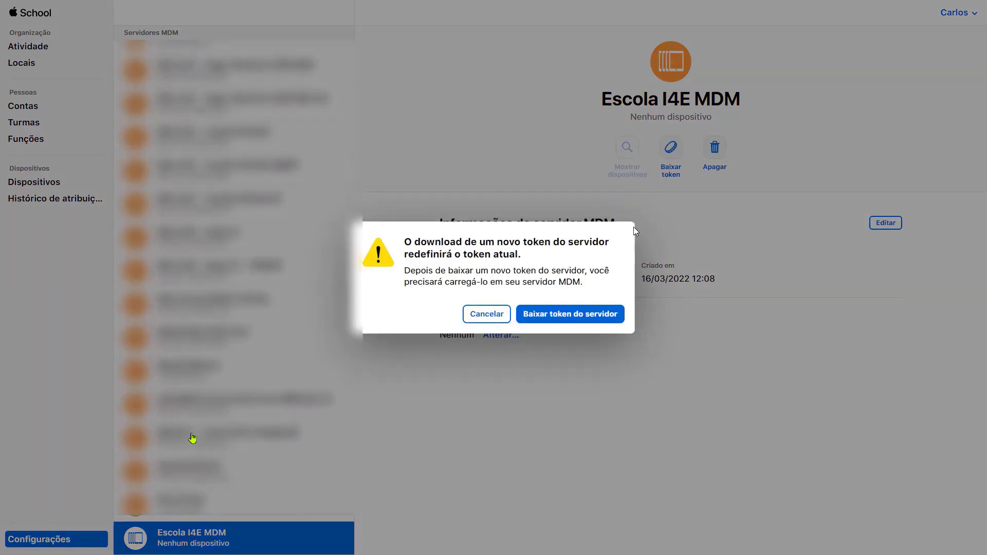
click(557, 319)
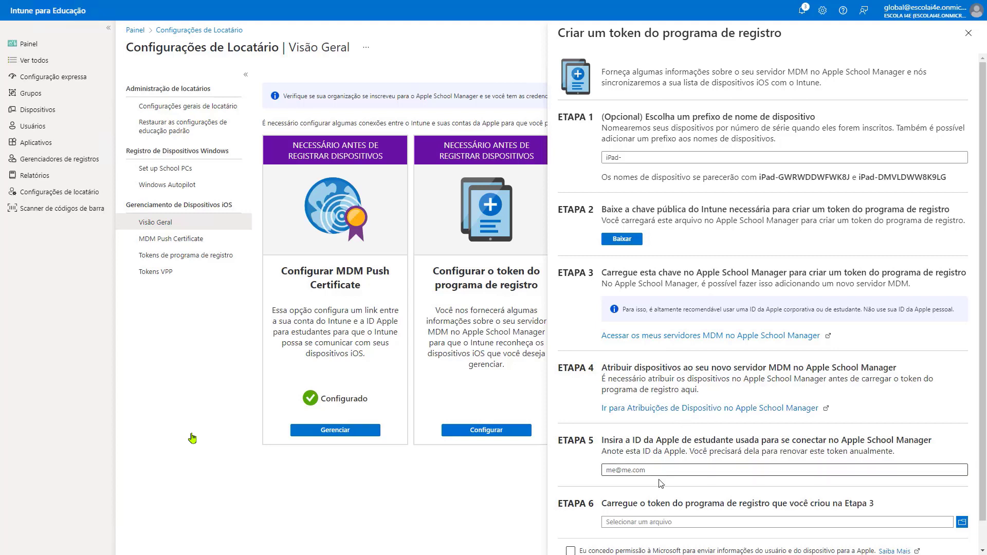
Enter the school Apple ID for the enrollment program token and upload Escola I4E MDM_Token_2022-03-16T17-08-16Z_smime.p7m as the token file
click(672, 464)
key(ctrl+v)
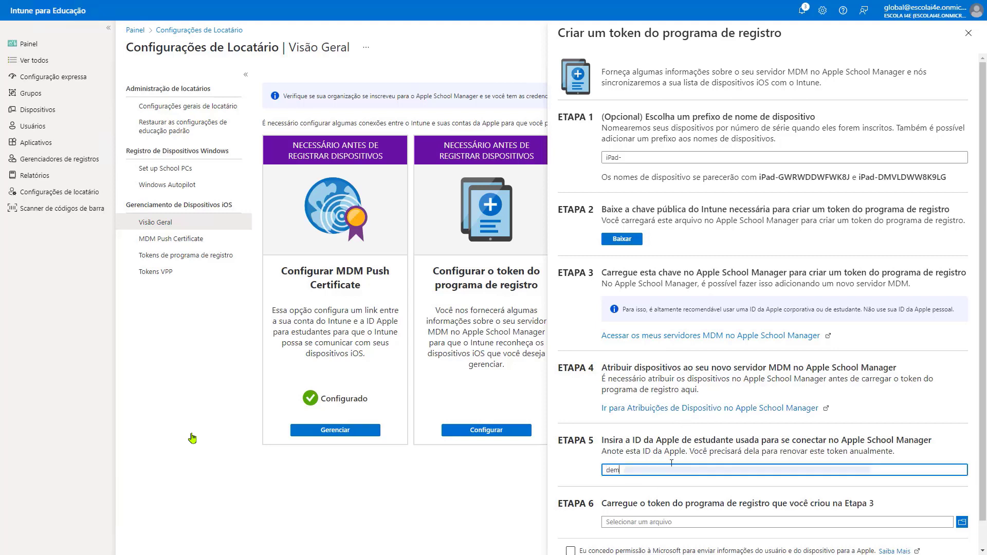
click(668, 523)
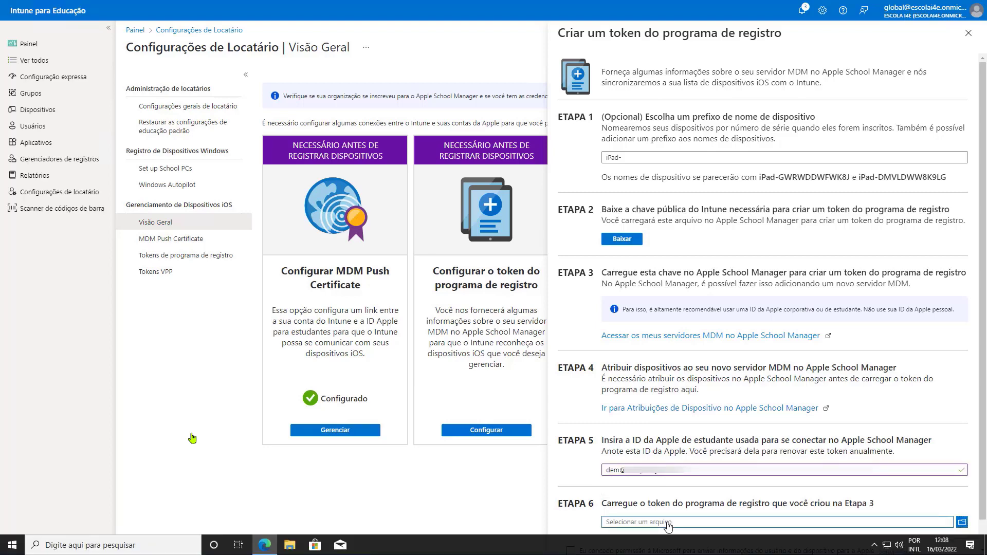
click(175, 90)
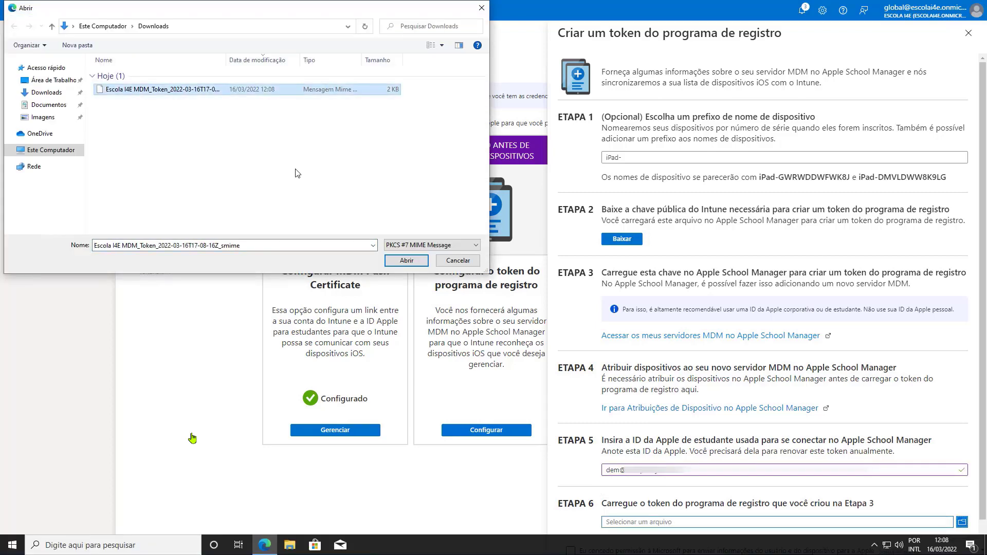
click(406, 261)
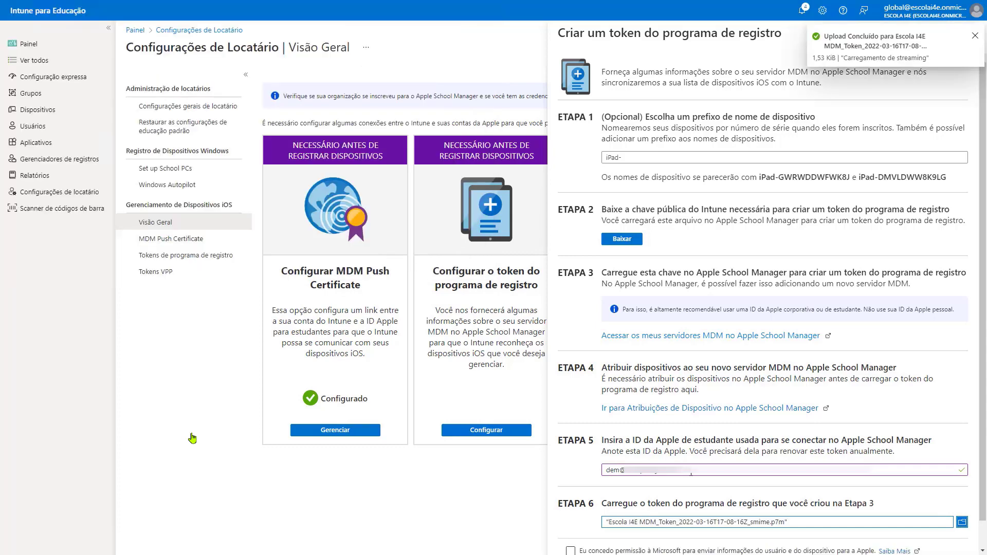
Grant Microsoft permission to send user and device information to Apple and save the enrollment program token
click(571, 551)
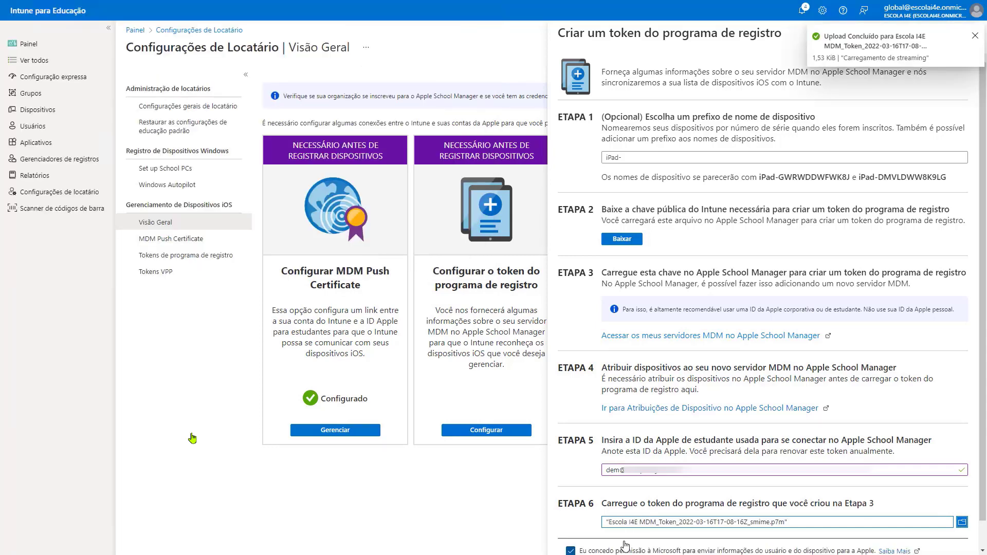
scroll(981, 518, down, 1)
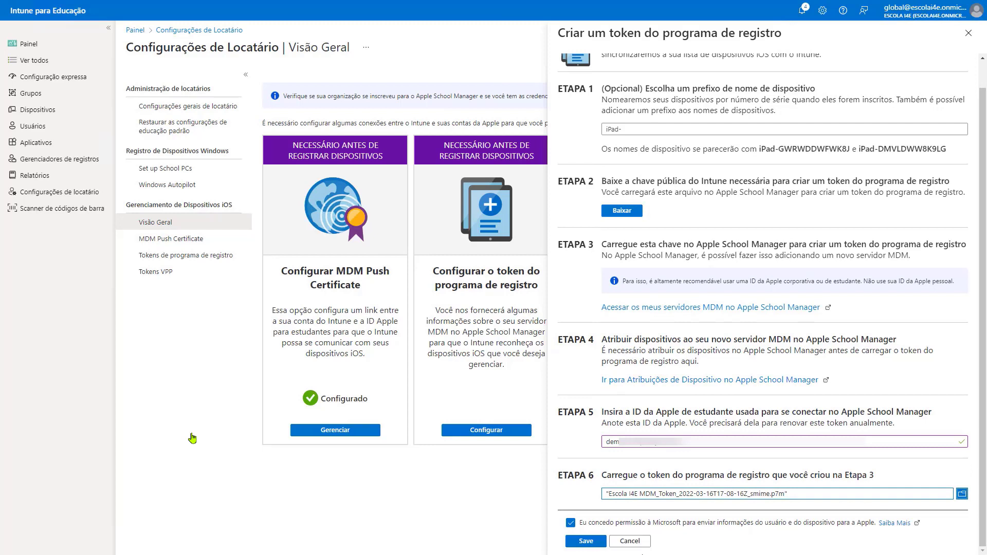
click(597, 546)
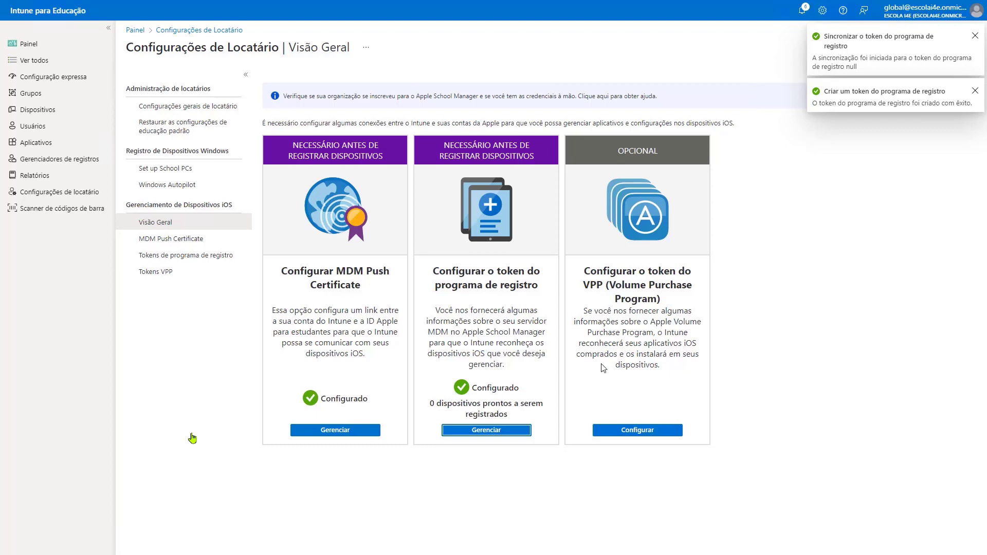
Start configuring a VPP token named "Escolas Primarias" and go to the Apple School Manager settings
click(640, 436)
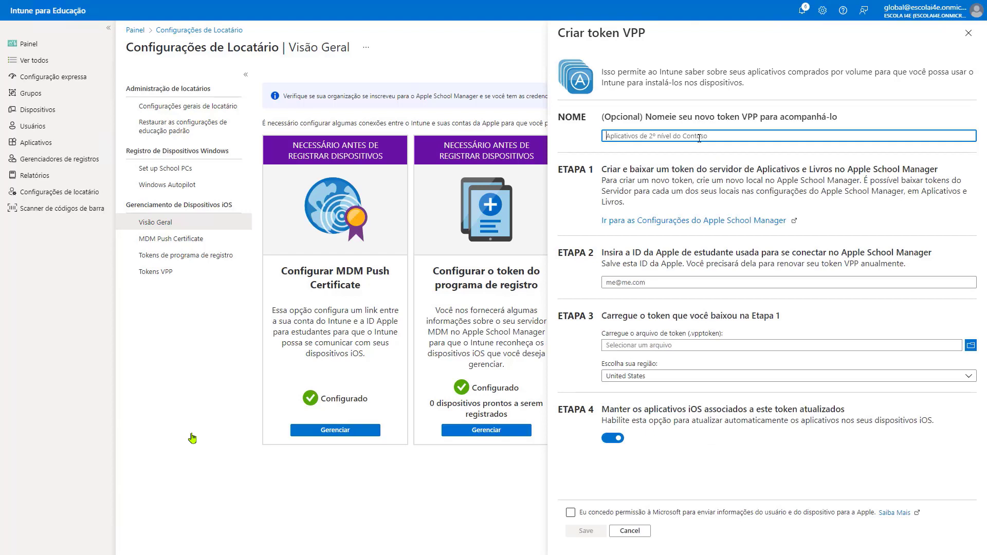
text(Escolas Primarias)
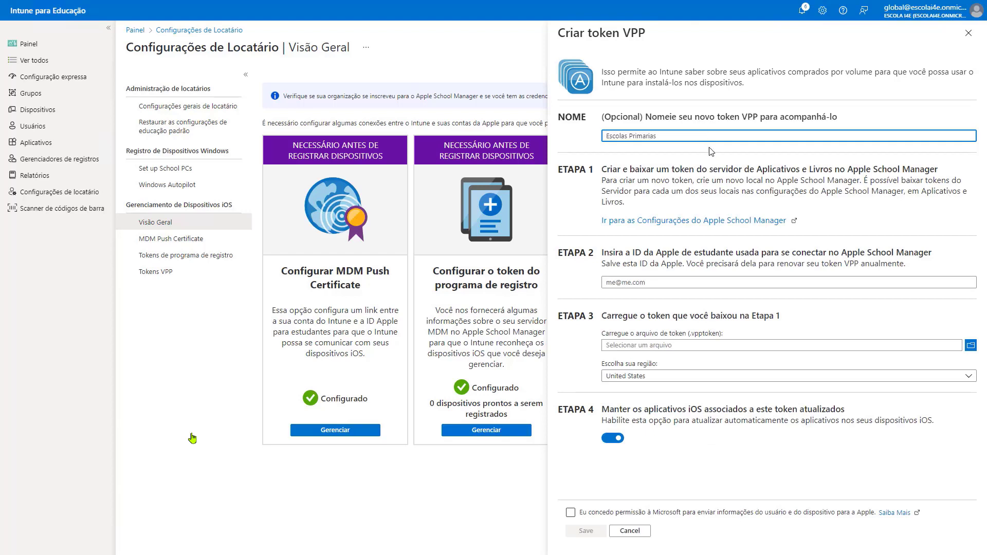
click(672, 227)
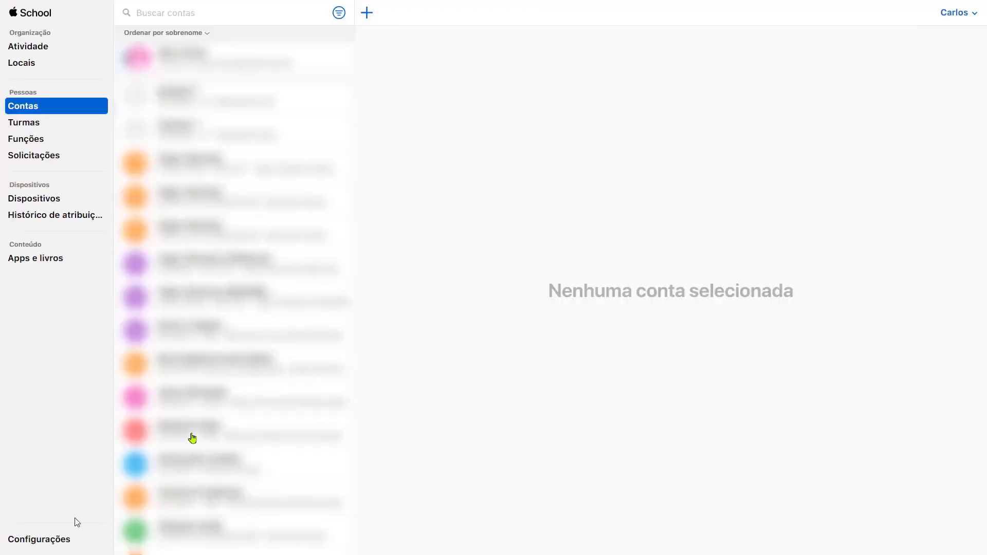
In Apple School Manager's "Apps e livros" settings, download the server token for Escola I4E
click(60, 538)
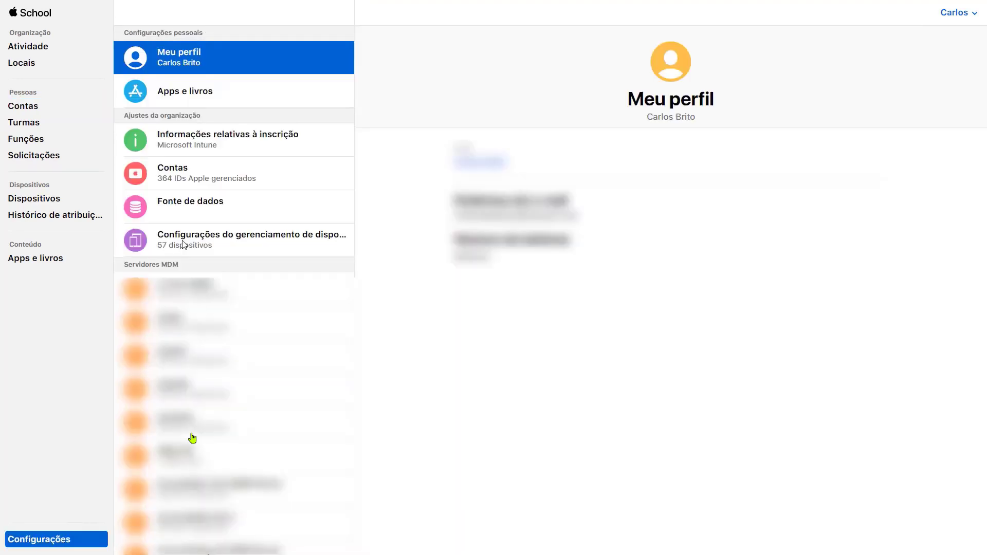
click(196, 99)
scroll(593, 406, down, 10)
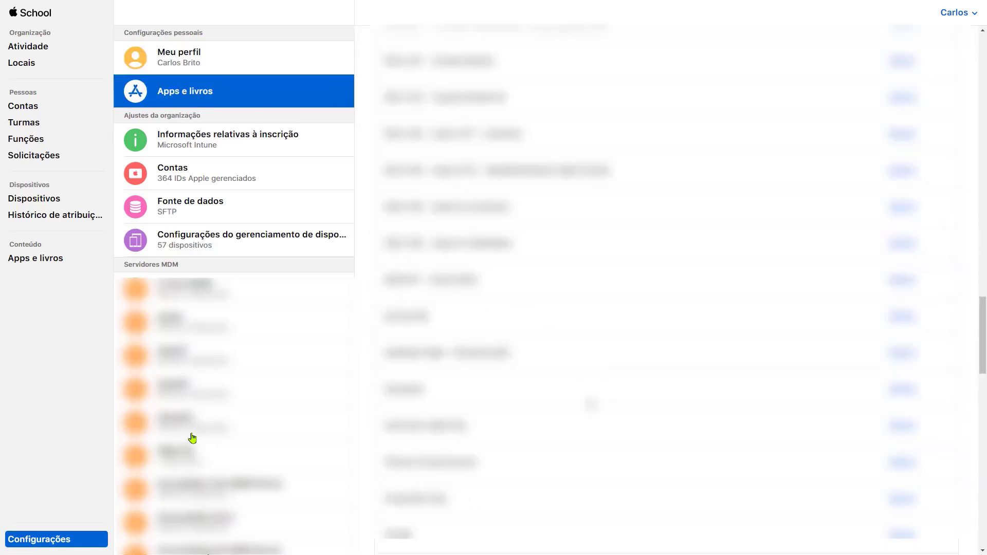
click(904, 319)
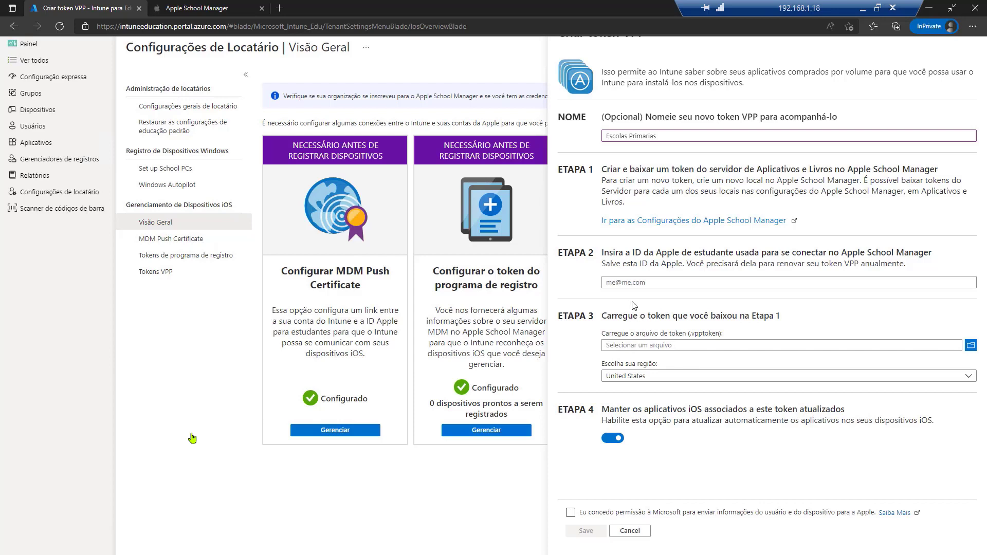
Back in Intune for Education, enter the school Apple ID for the VPP token and upload sToken_for_Escola_I4E.vpptoken
click(643, 284)
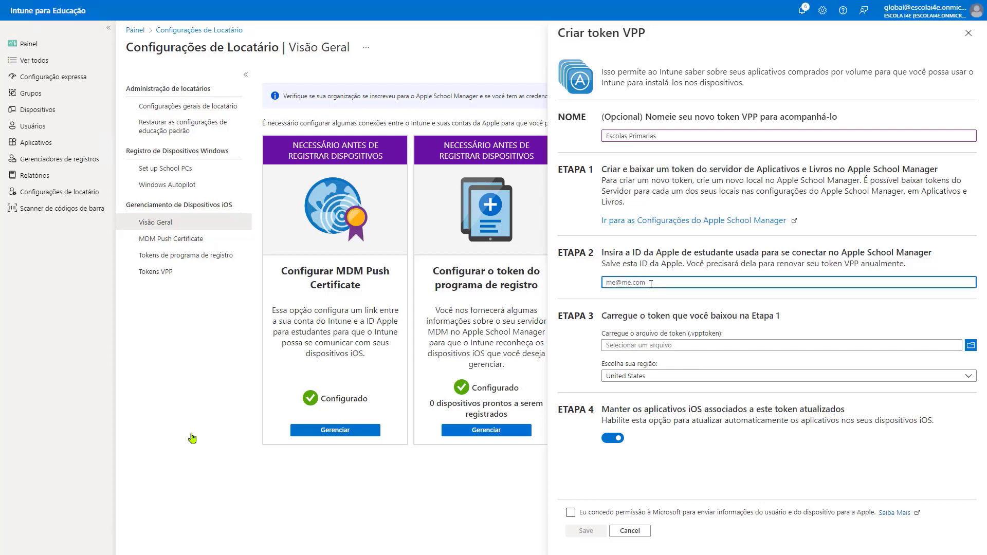
text(d)
text(emo)
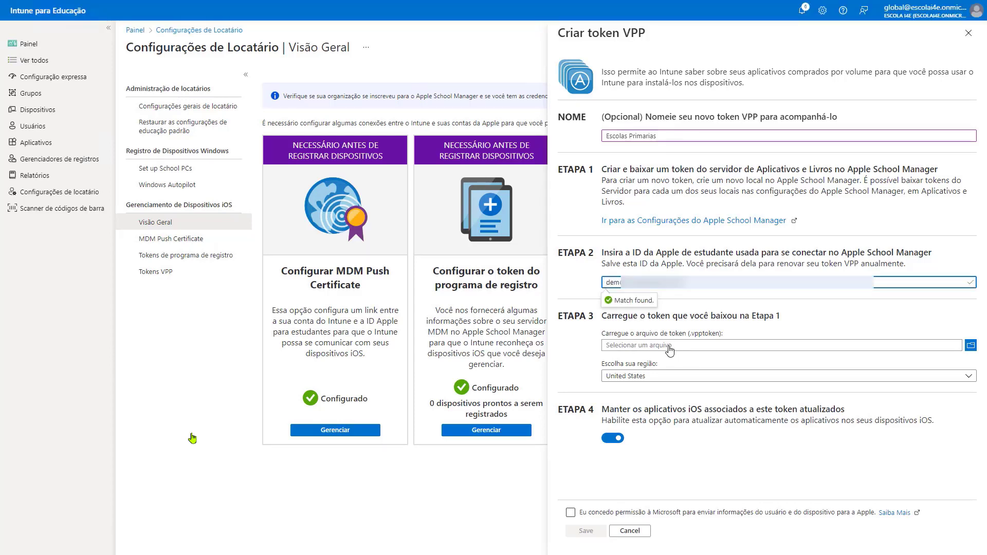
click(670, 351)
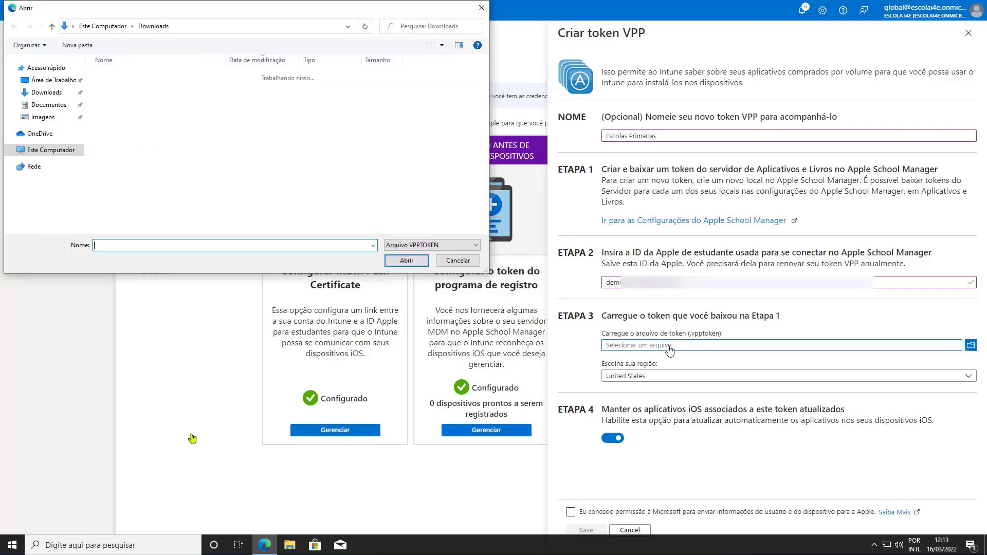
click(177, 90)
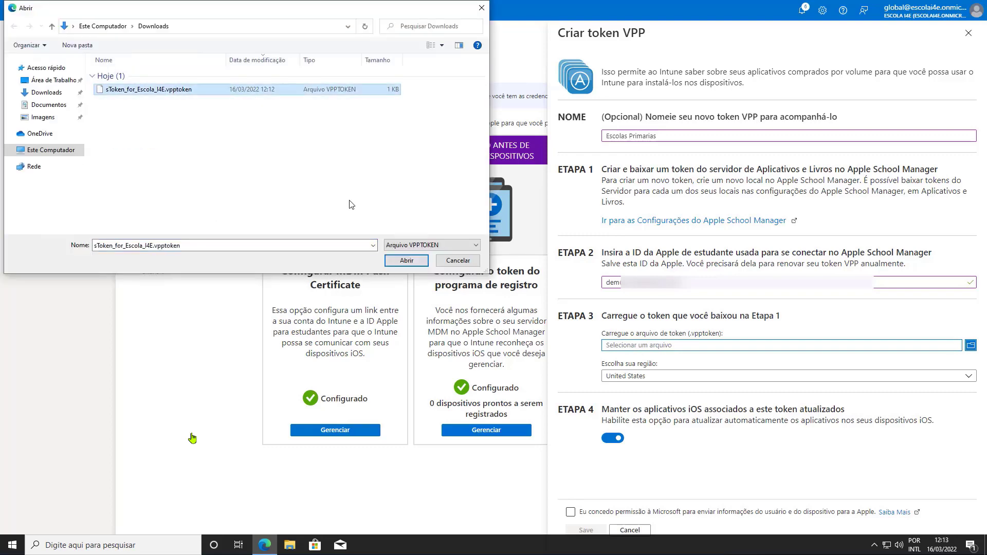
click(409, 261)
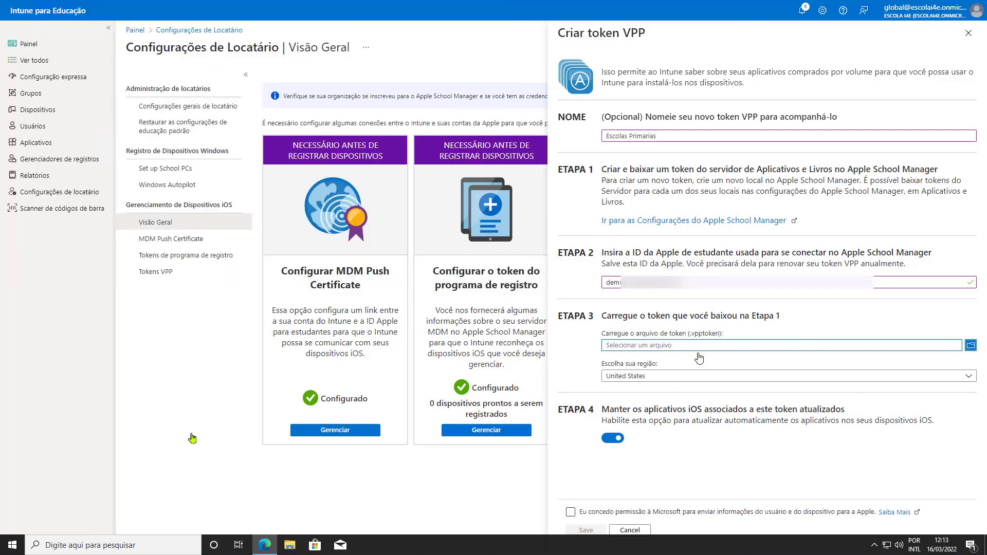
Set the VPP token's region to Brazil, grant Microsoft permission to share information with Apple, and save the token
click(648, 378)
click(679, 90)
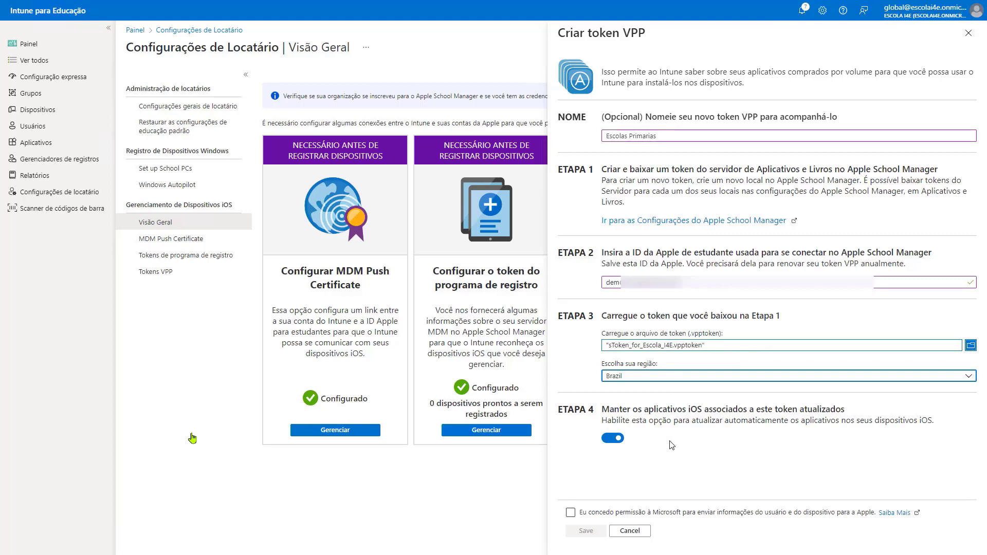
click(571, 512)
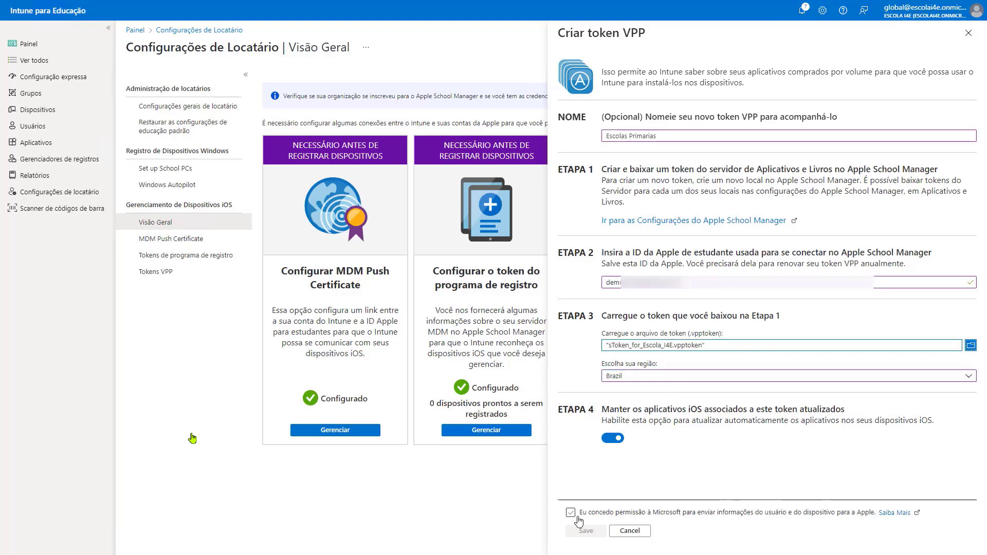
click(585, 533)
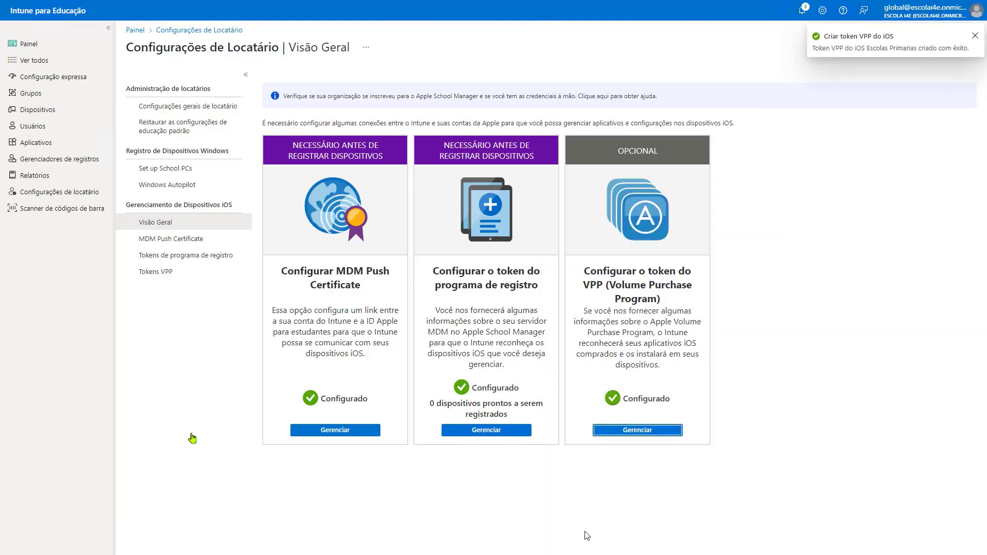
key(Return)
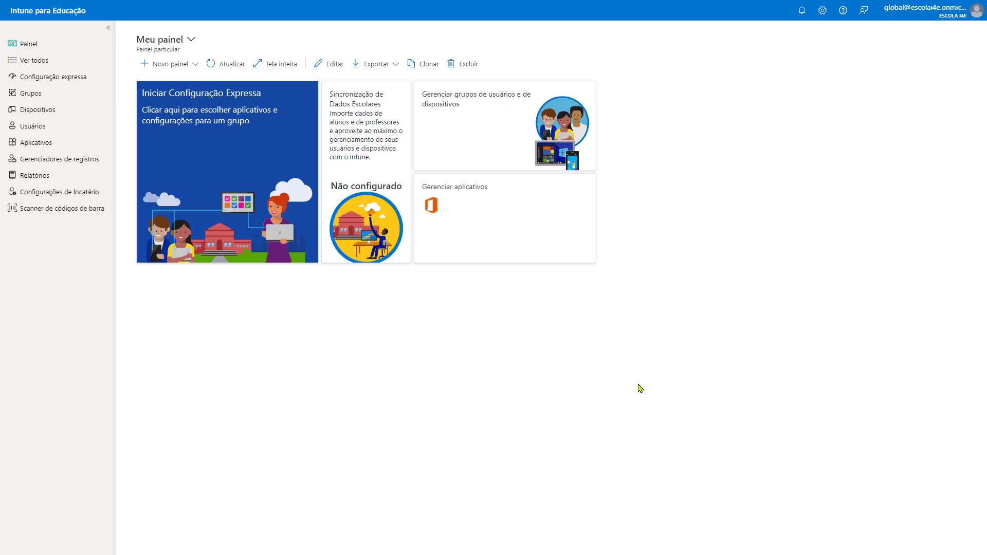
Launch the express configuration from the dashboard and continue past the optional school information stage
click(220, 127)
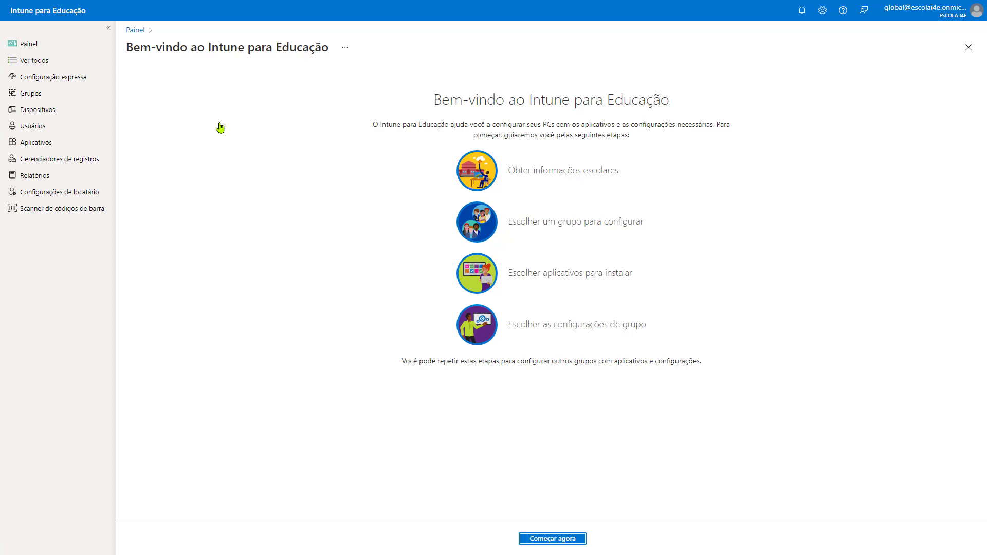
click(546, 544)
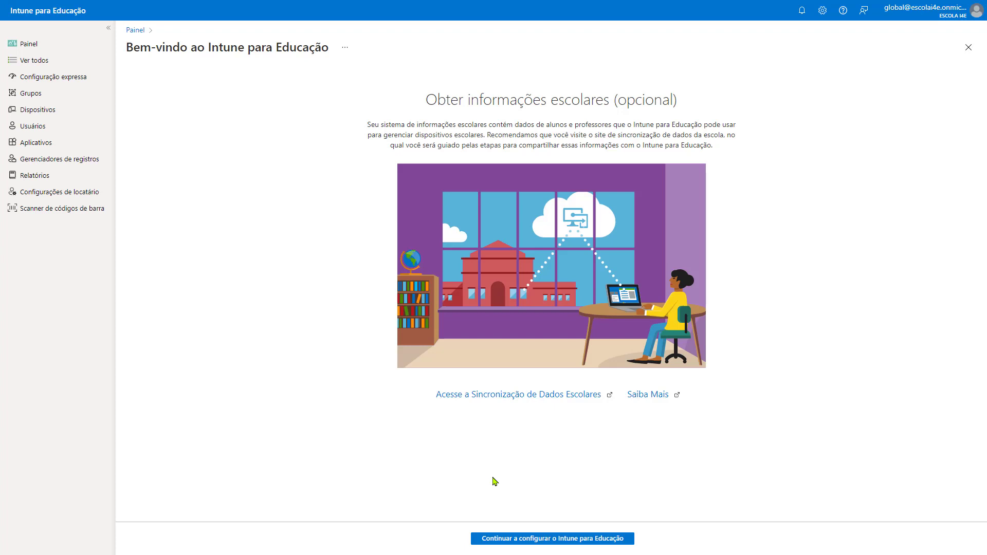
click(528, 538)
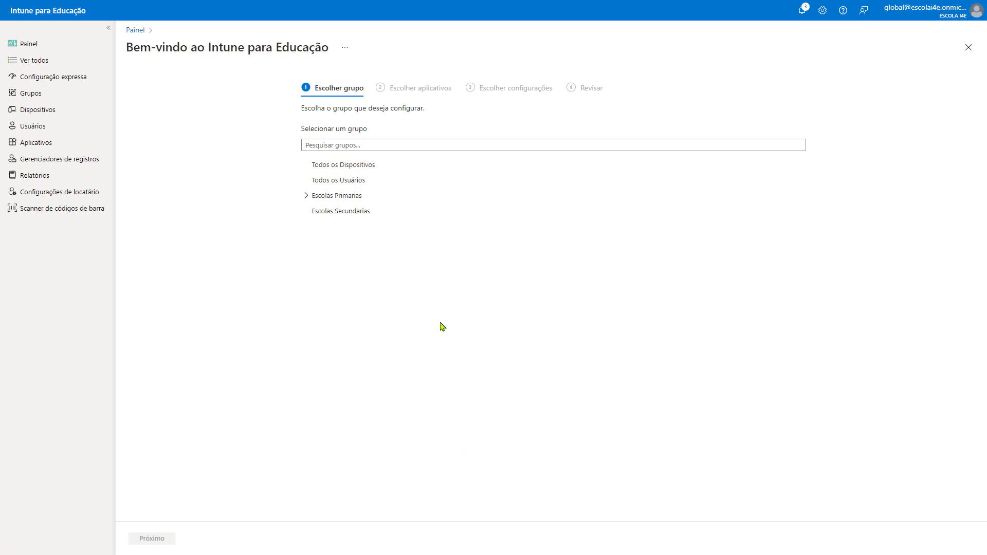
Choose the "Escolas Primarias da Bahia" subgroup under Escolas Primarias as the group to configure
click(306, 195)
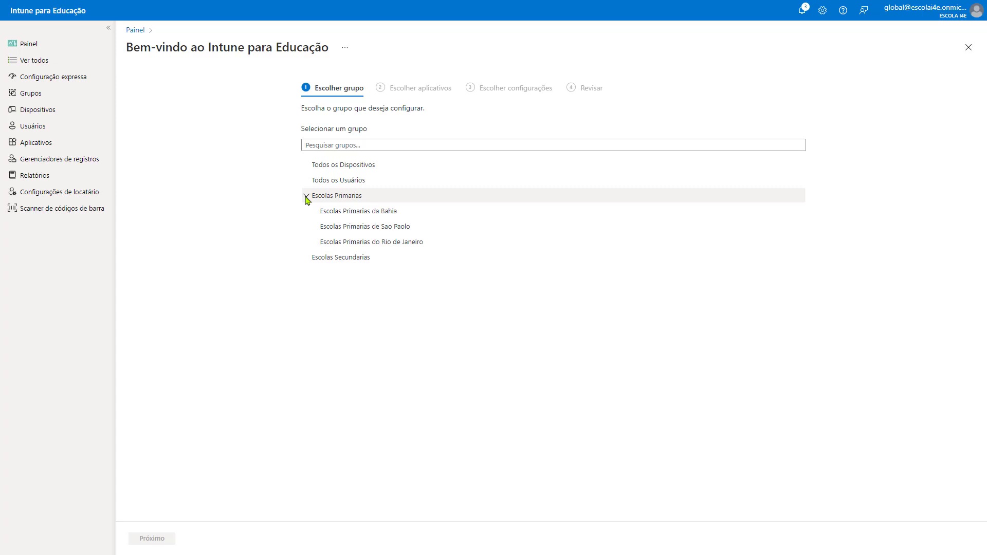
click(370, 213)
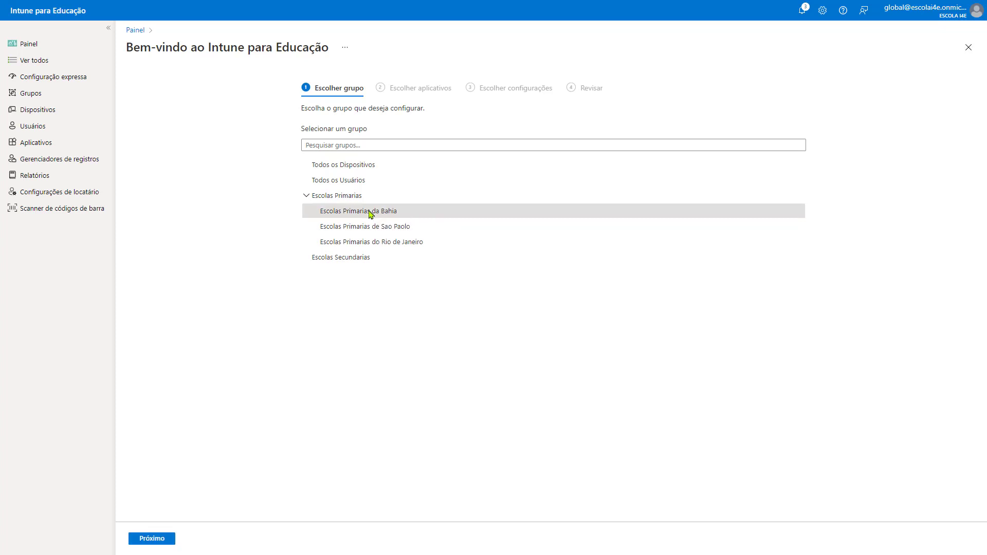
click(150, 540)
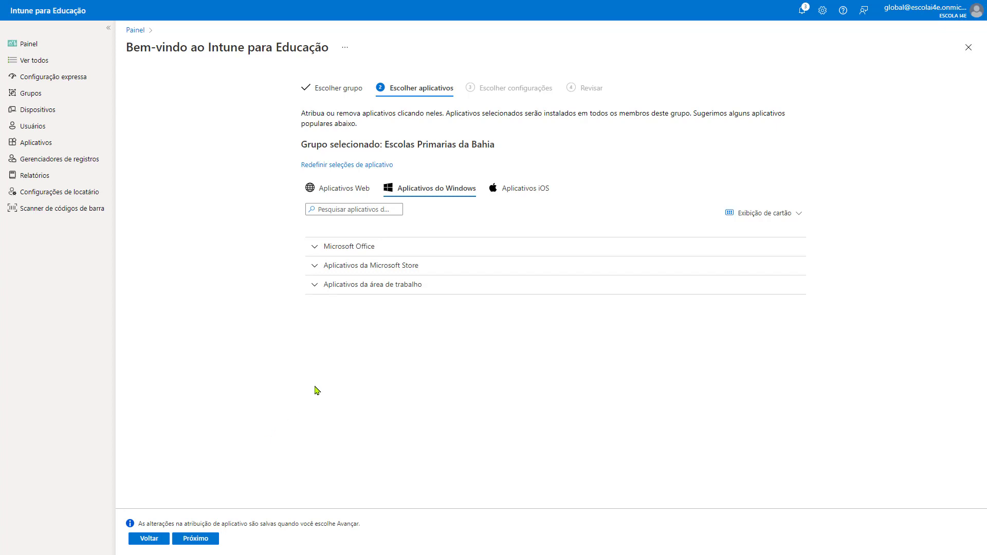
Assign the Windows apps Microsoft Office, Fresh Paint and Minecraft: Education Edition to the group and proceed to the settings stage
click(315, 252)
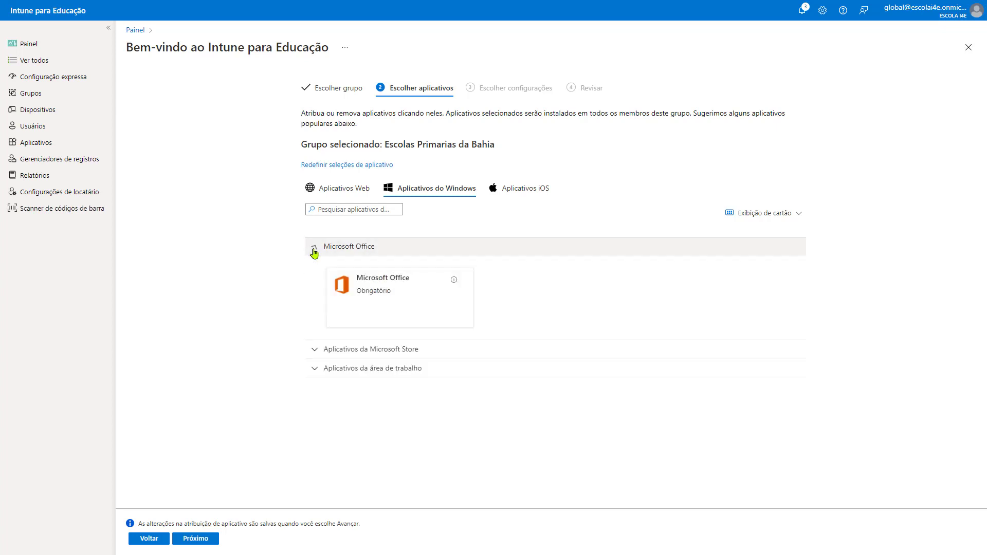
click(421, 302)
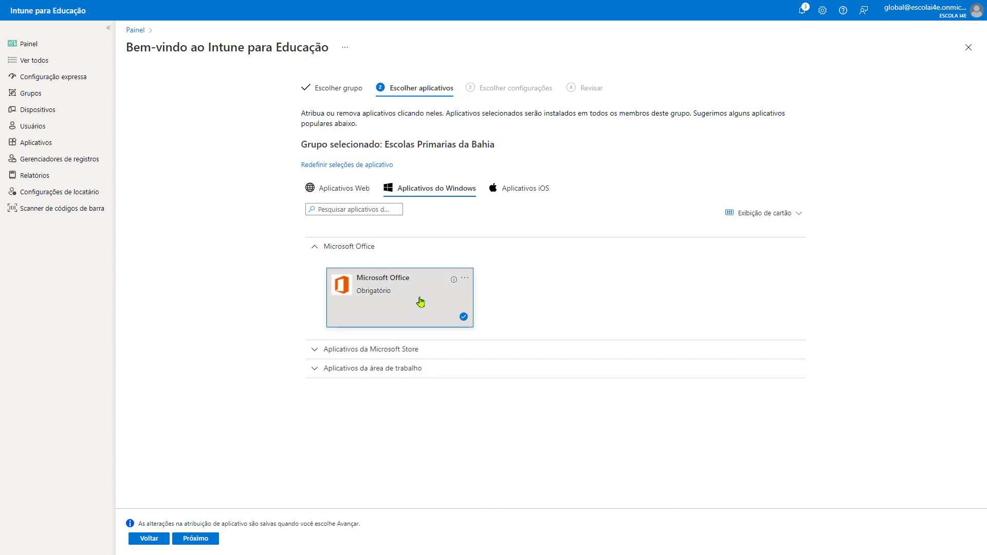
click(316, 353)
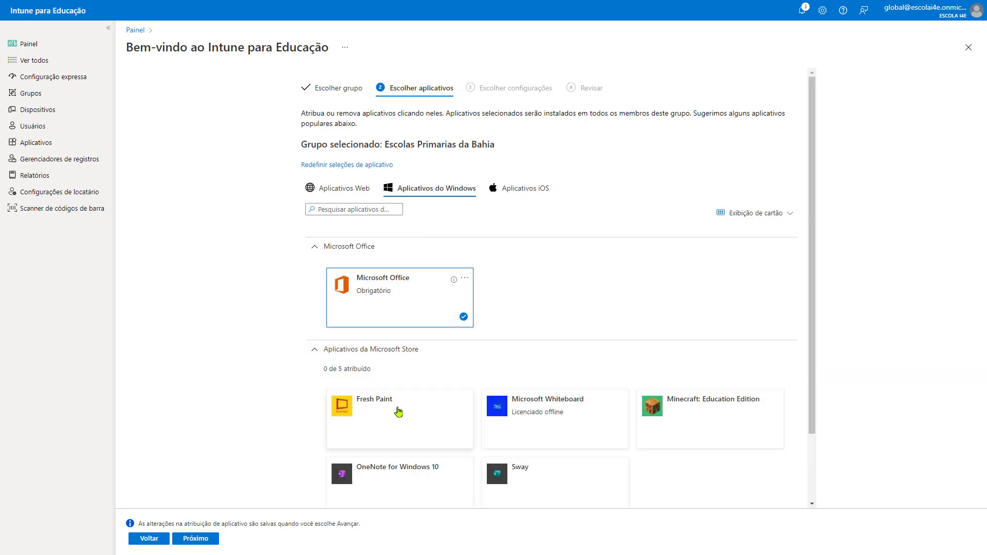
click(399, 411)
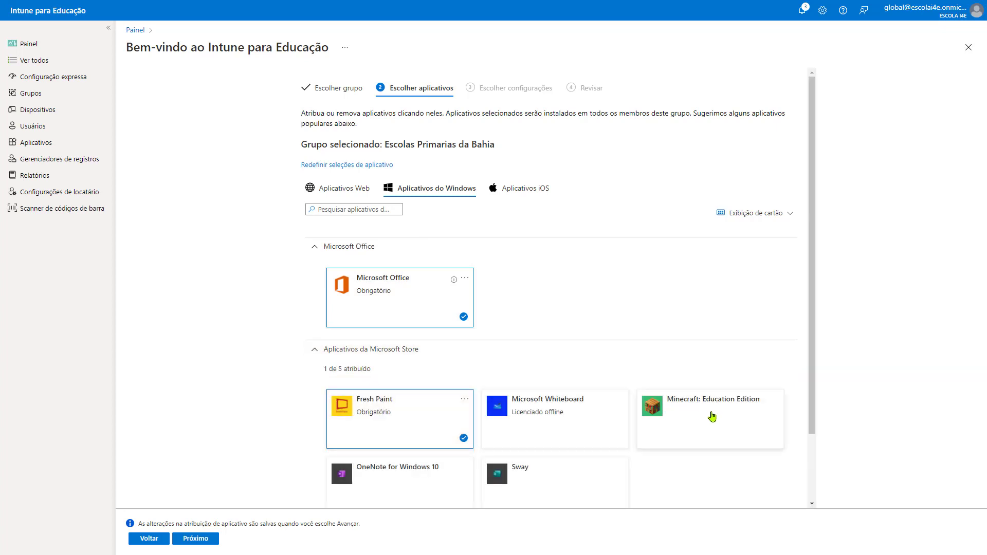
click(713, 416)
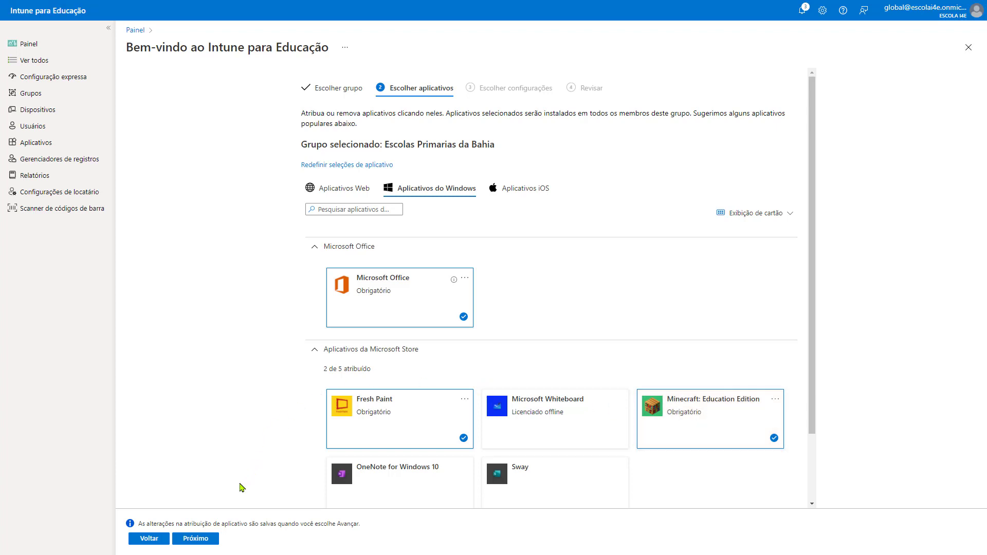
click(205, 539)
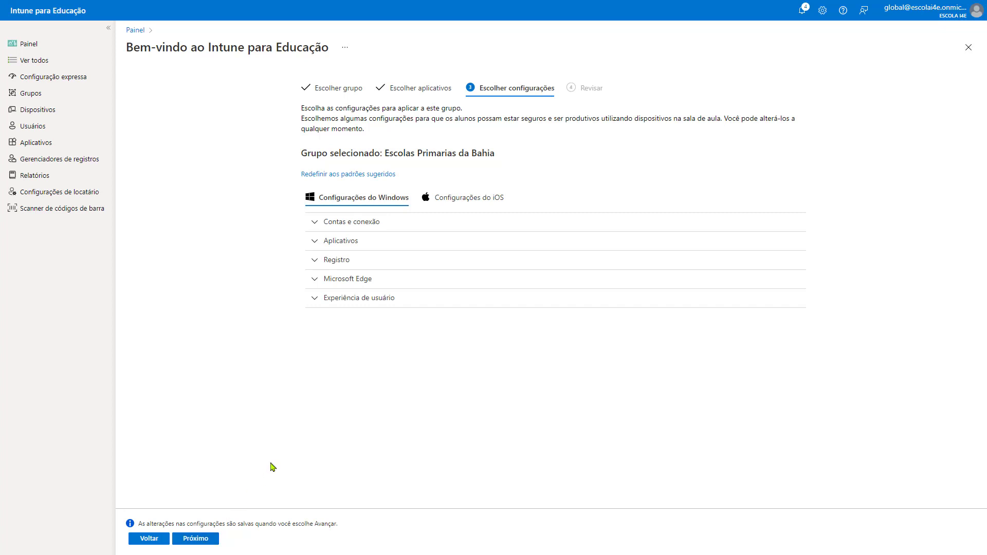
Enable the preferred Azure Active Directory tenant domain in the Windows account settings and set the domain name to escolai4e.onmicrosoft.com
click(316, 224)
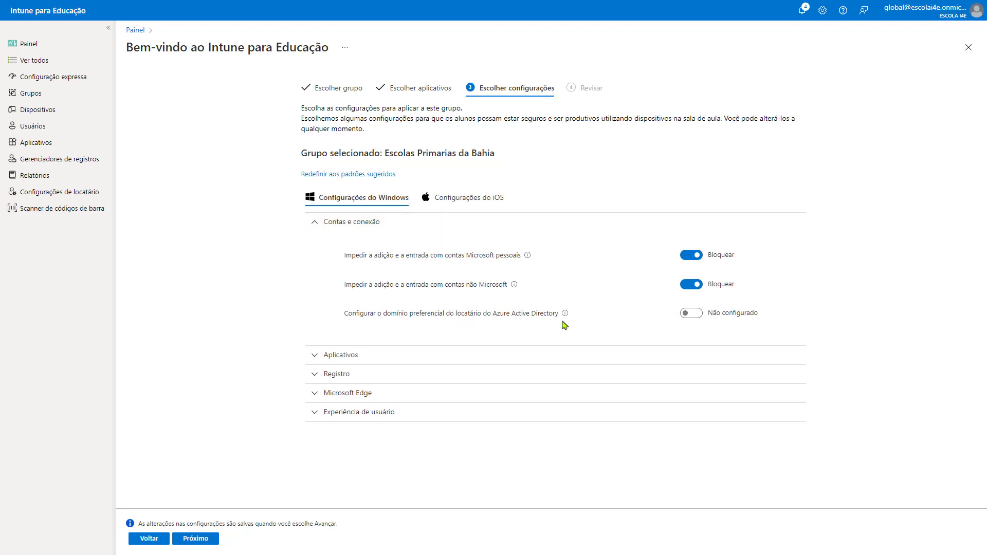
click(691, 313)
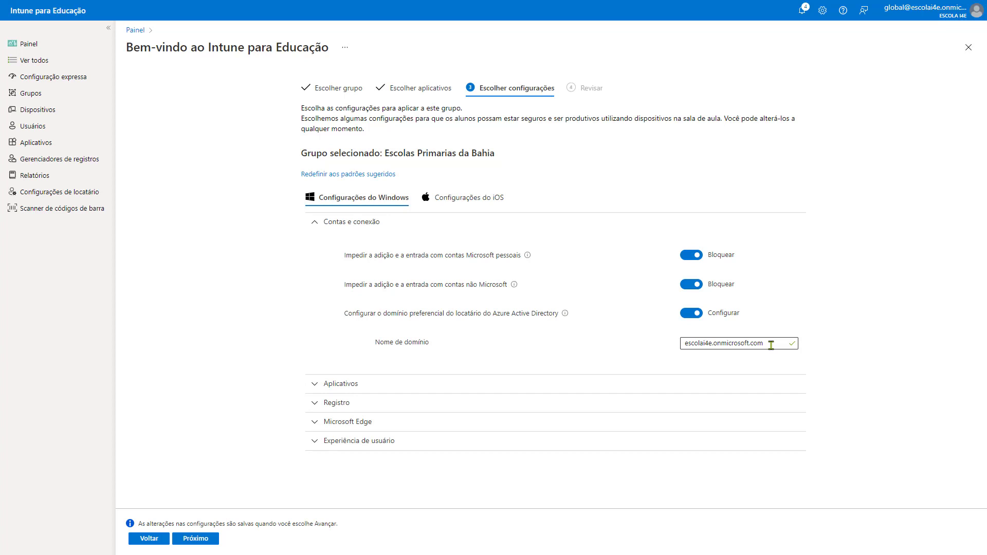
click(700, 329)
In the Windows user experience settings, paste the StudentLockScreen image URL for the lock screen and the StudentWallpaper image URL for the desktop
click(384, 445)
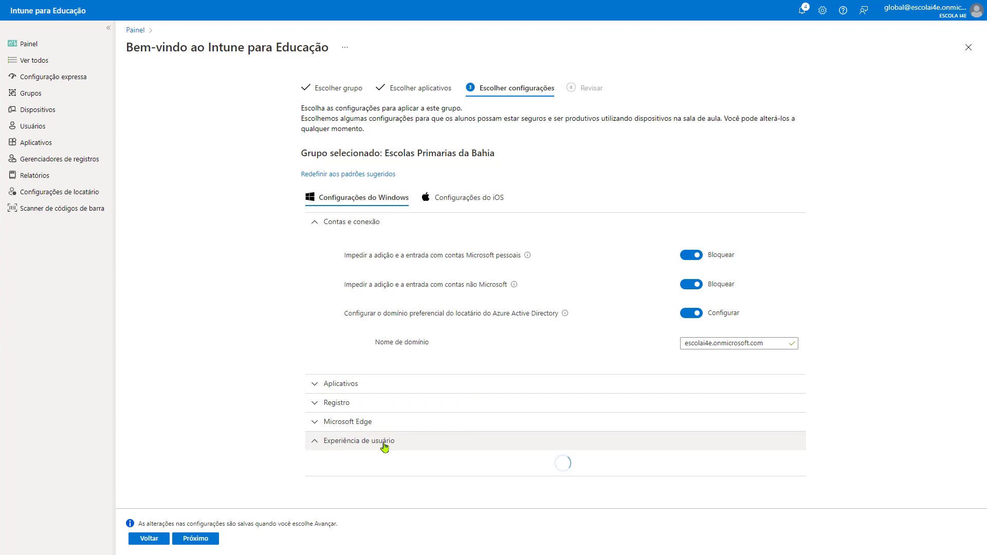
scroll(384, 446, down, 4)
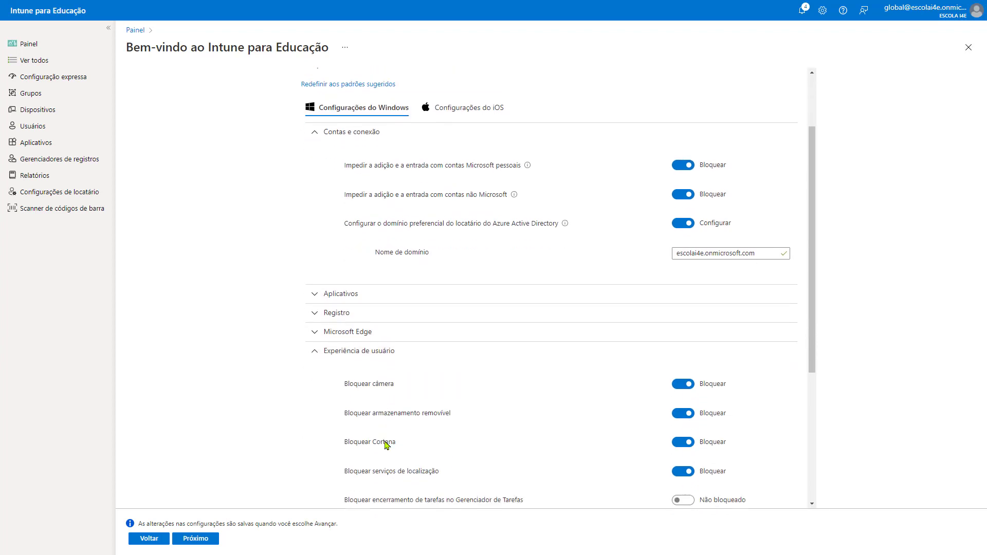
scroll(395, 438, down, 2)
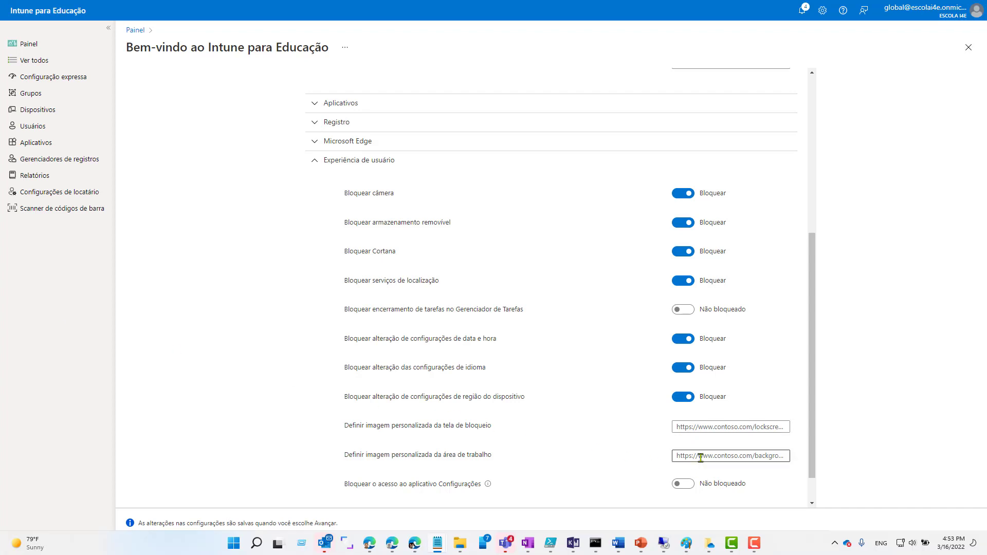
click(702, 428)
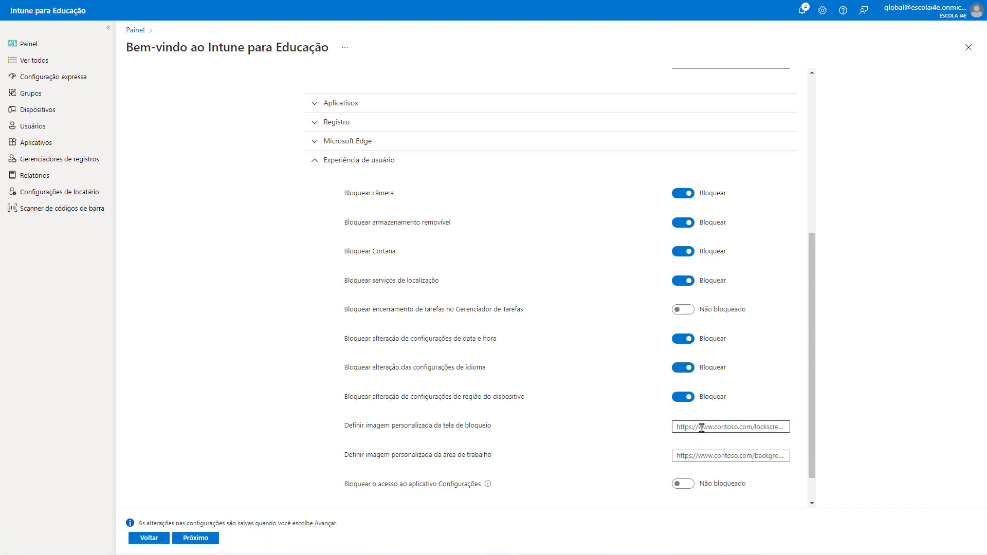
key(ctrl+v)
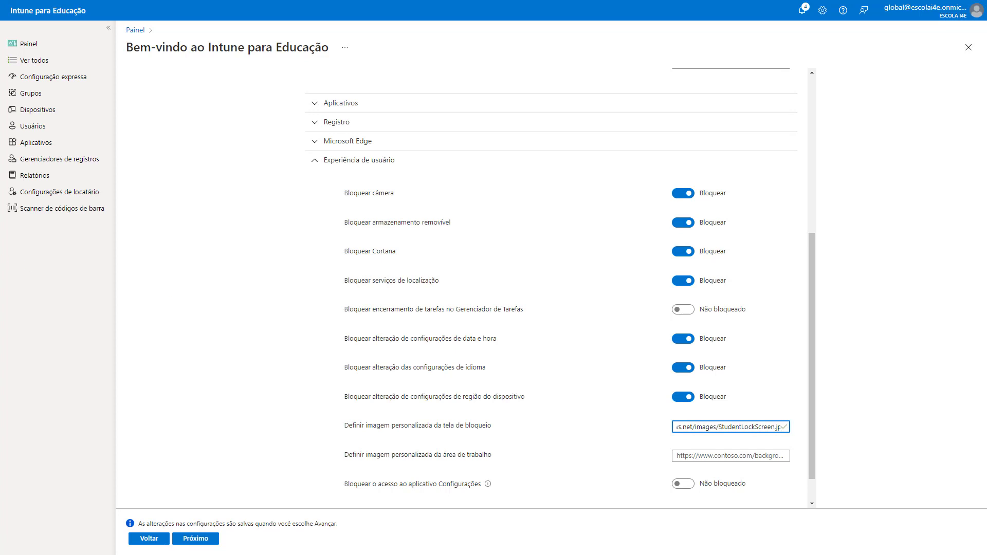
click(706, 456)
key(ctrl+v)
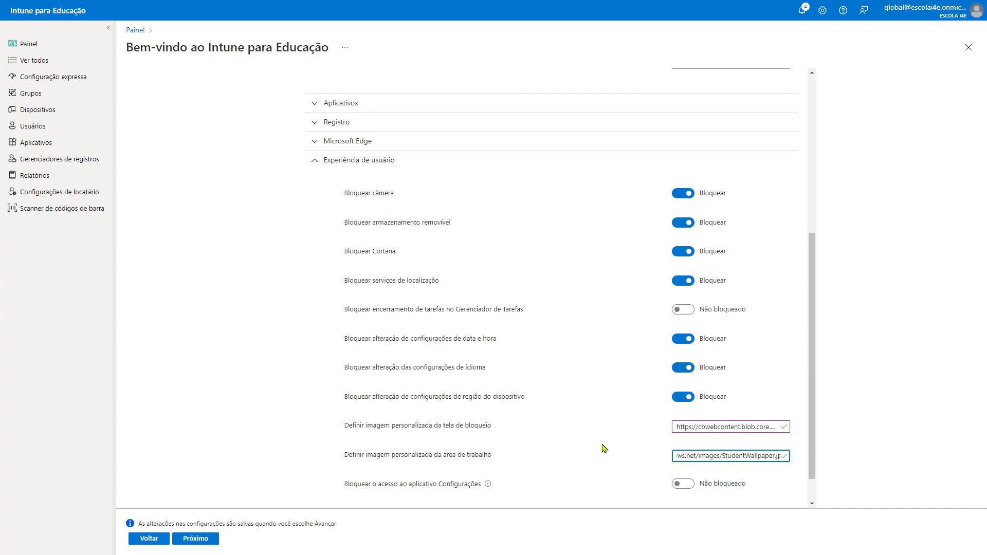
In the iOS lock screen and wallpaper settings, upload "Tela de Bloqueio.jpg" as the device's lock screen image
scroll(560, 405, up, 5)
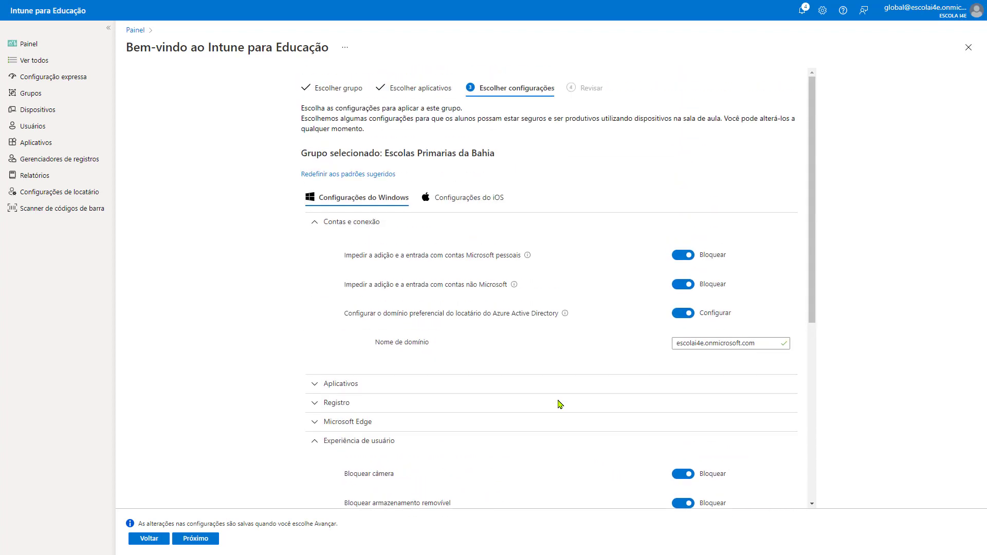
click(469, 203)
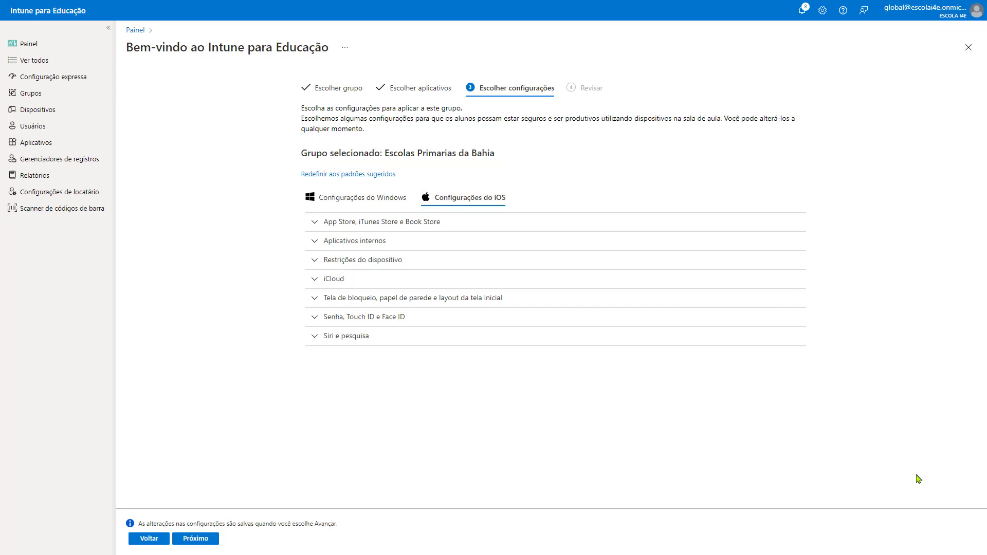
click(317, 298)
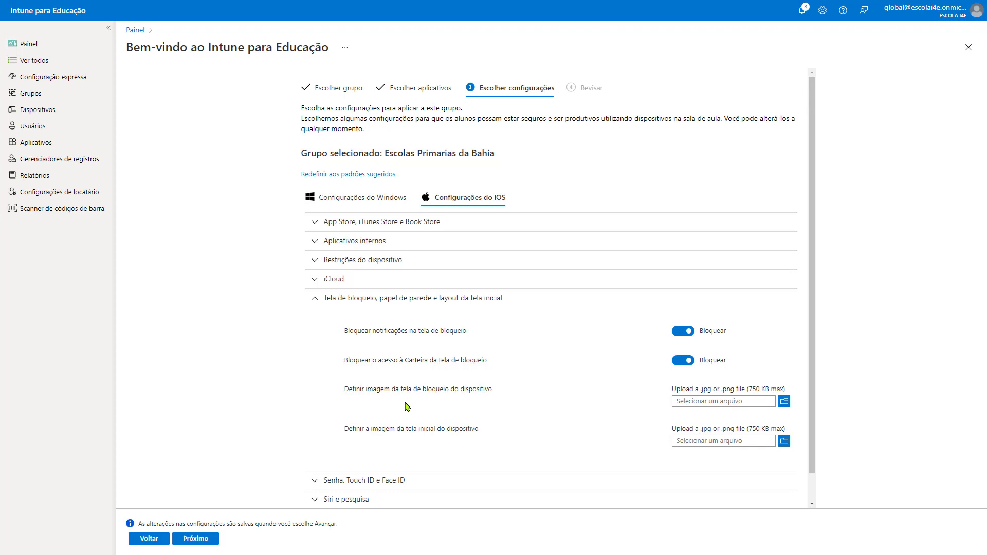
click(785, 401)
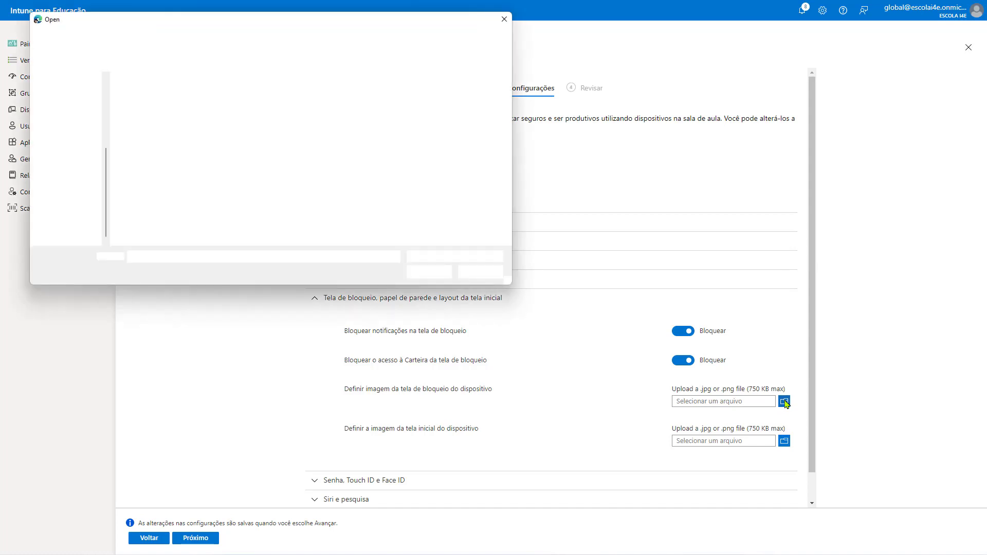
click(151, 120)
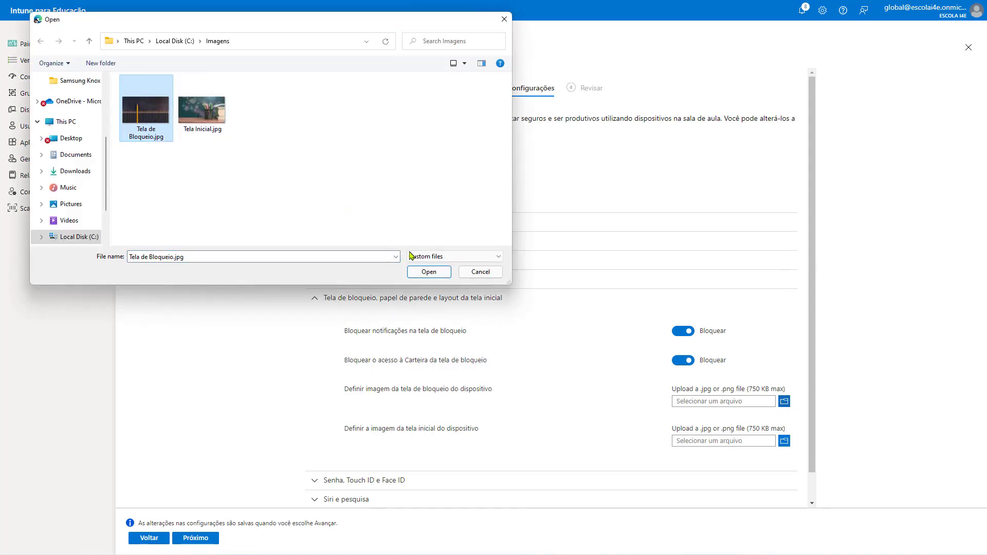
click(426, 273)
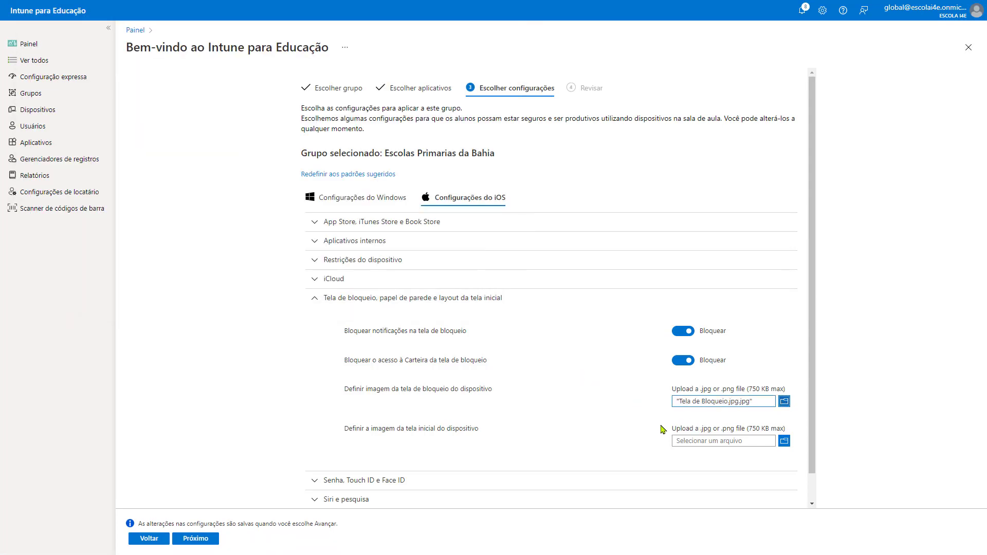
Upload "Tela Inicial.jpg" as the iOS device's home screen image
scroll(590, 426, down, 2)
scroll(590, 427, down, 3)
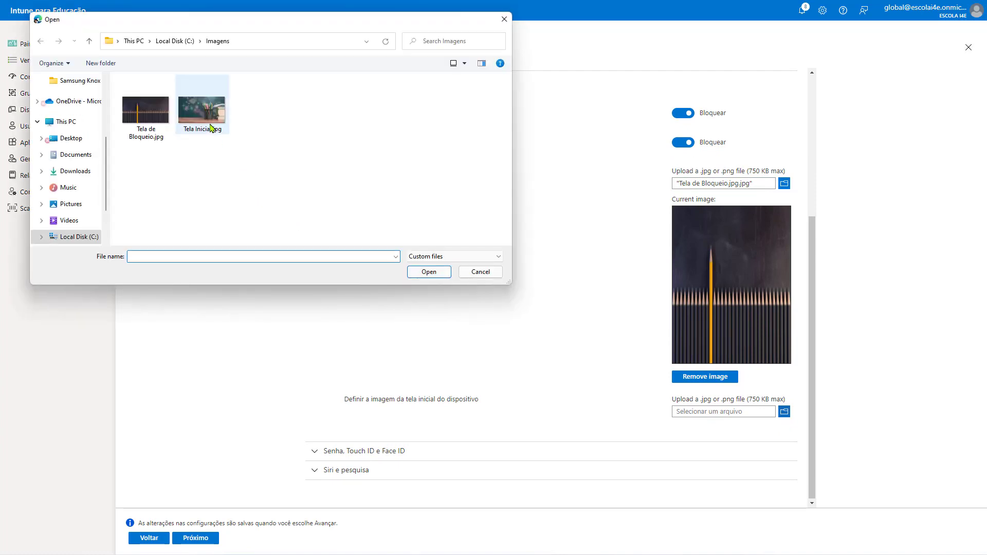
click(202, 110)
click(423, 272)
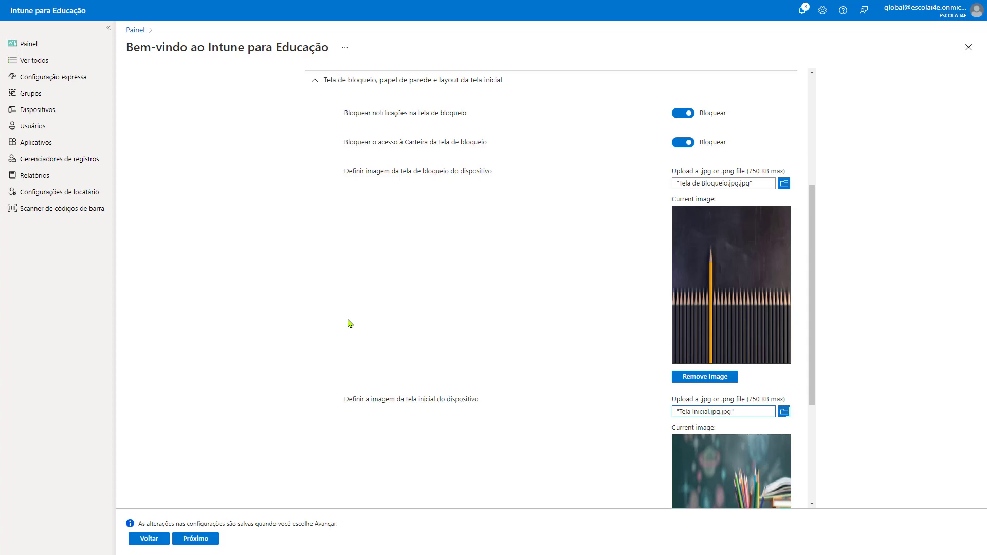
Save the group's settings, complete the review stage, and end the express configuration with the "Tudo pronto" option
click(206, 543)
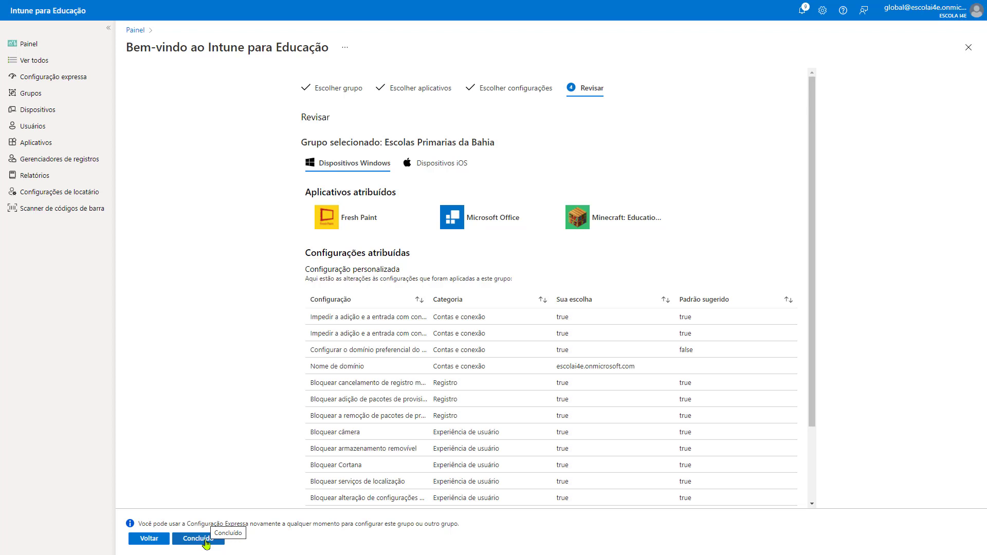
click(207, 541)
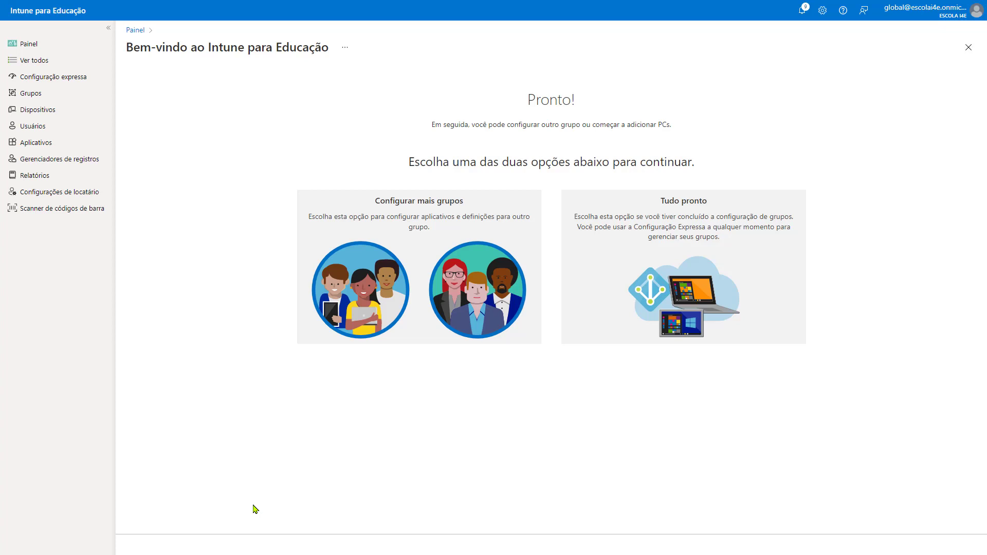
click(611, 304)
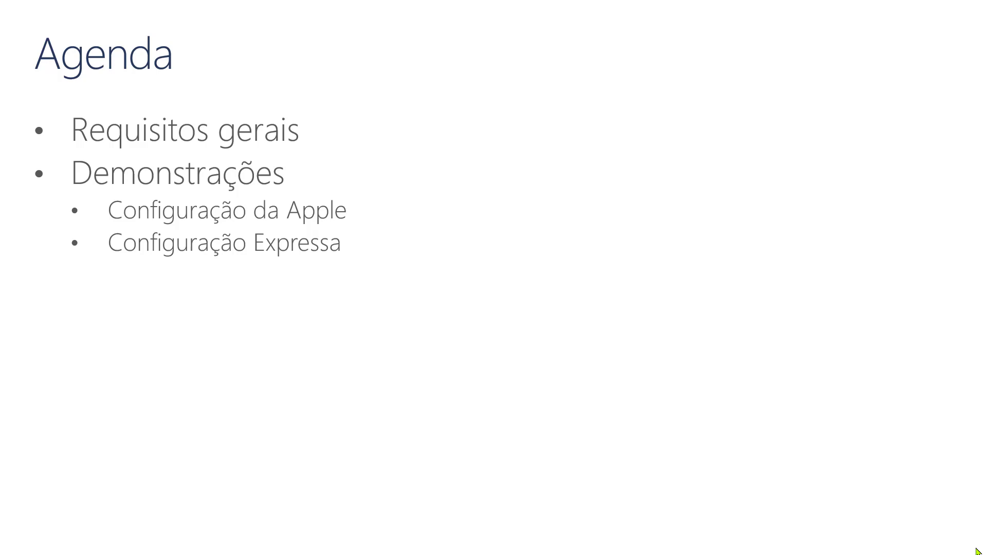
key(Right)
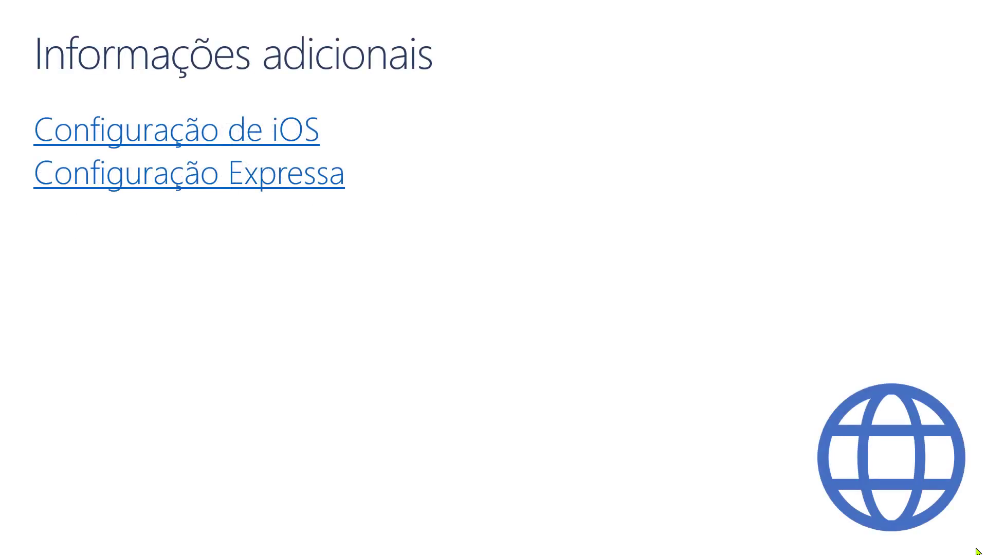